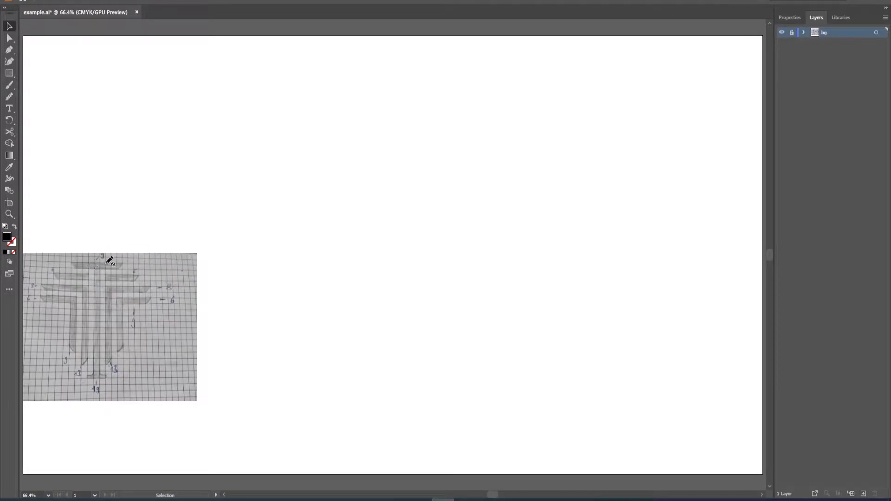
Add a new layer and create a 100 px square rectangular grid with 20 horizontal and 20 vertical dividers
click(6, 78)
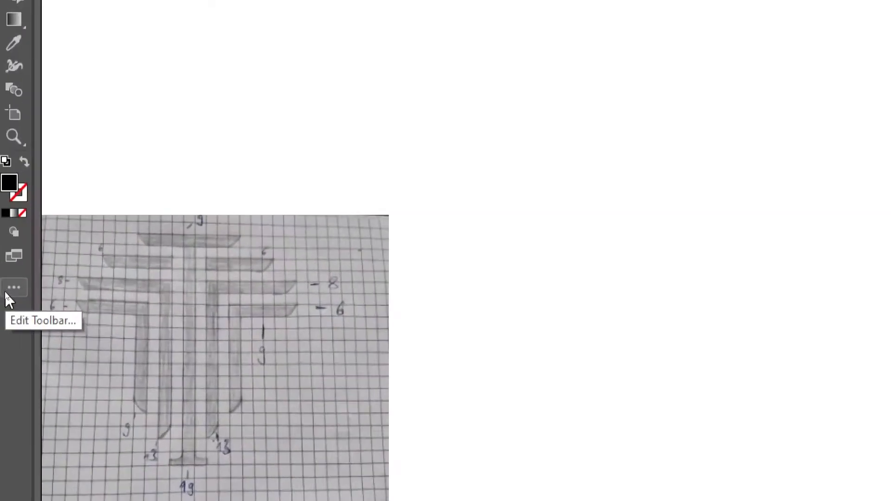
click(7, 294)
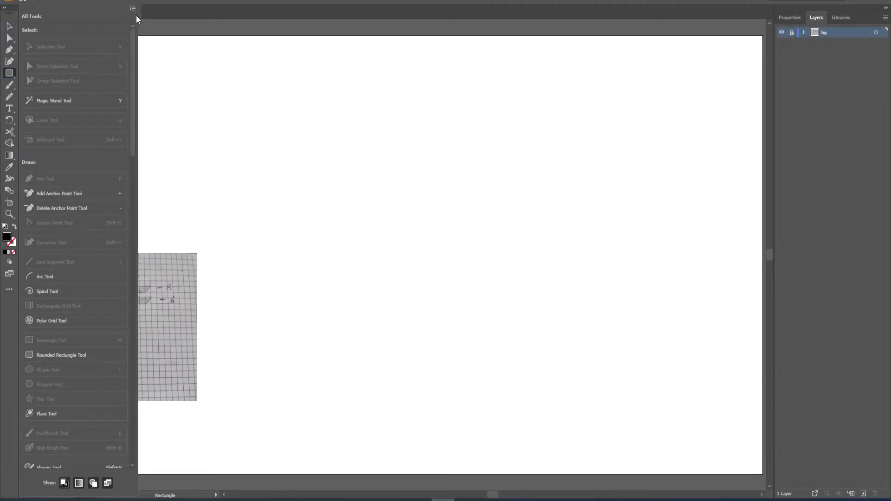
click(263, 160)
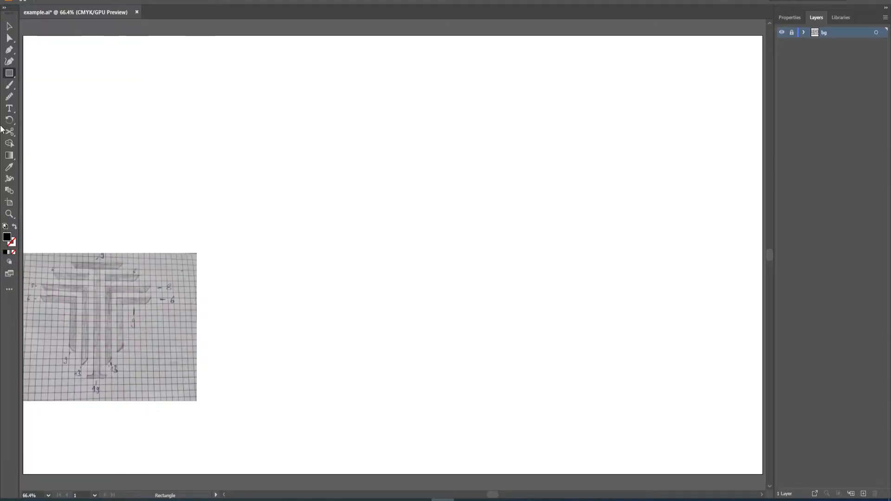
click(9, 73)
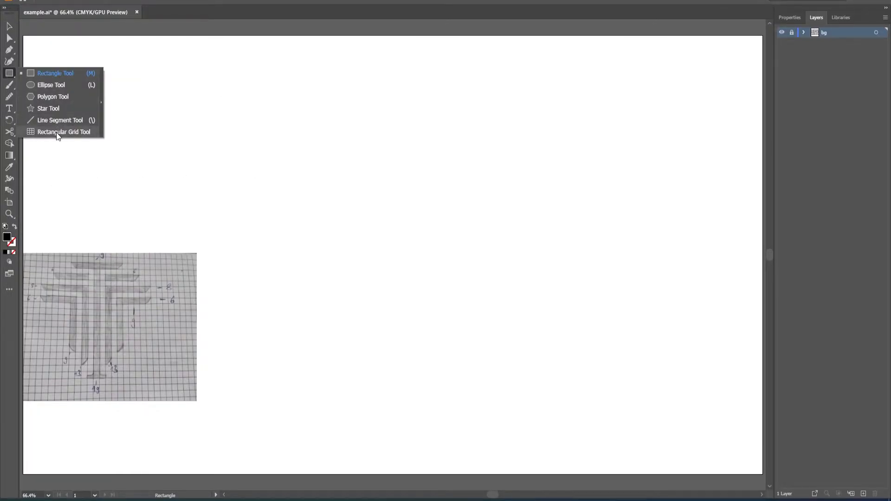
click(56, 132)
click(863, 493)
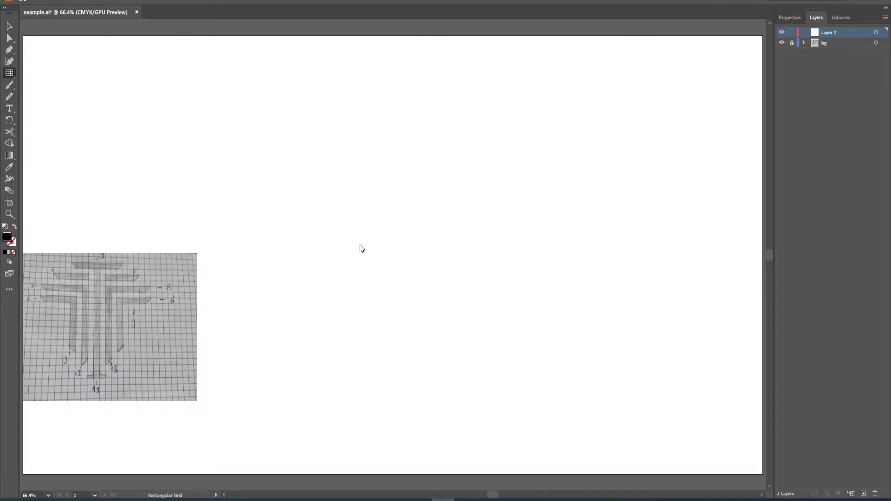
click(360, 244)
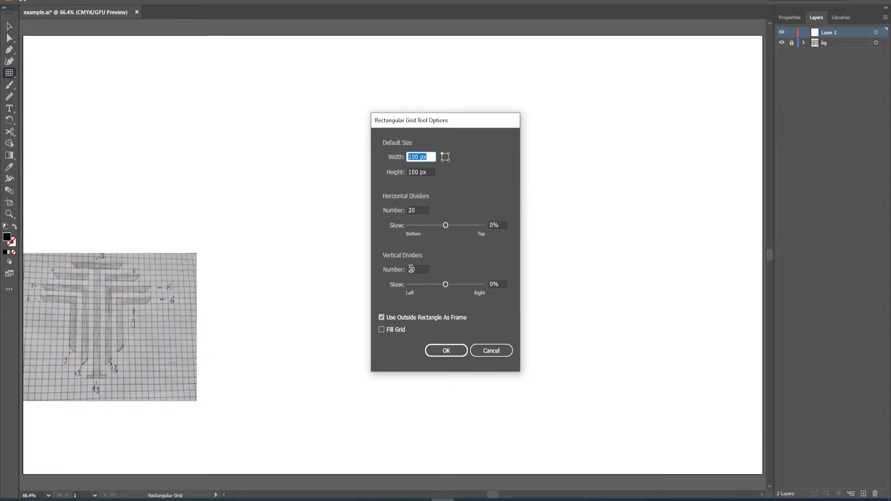
click(446, 350)
Enlarge the grid proportionally to about 848 px square and place it near the middle of the artboard
key(v)
drag(397, 243, 583, 49)
drag(360, 285, 257, 421)
drag(442, 210, 441, 236)
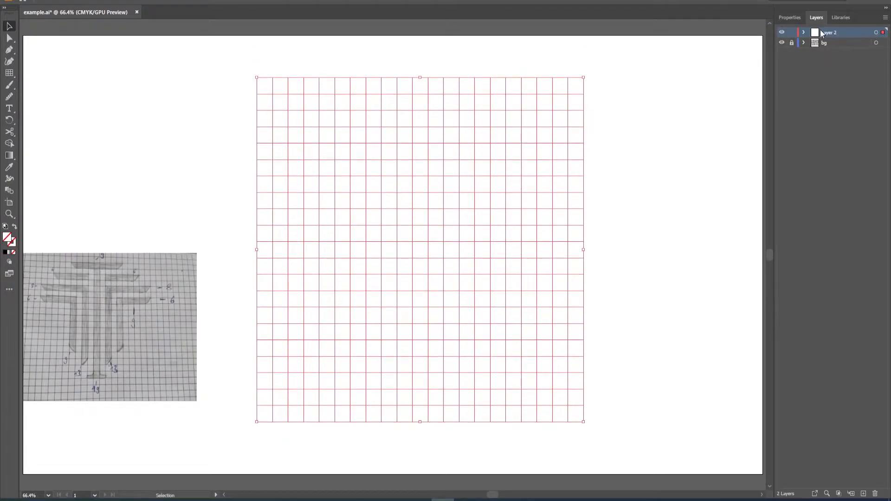
Give the grid lines a 1 pt black stroke
click(790, 19)
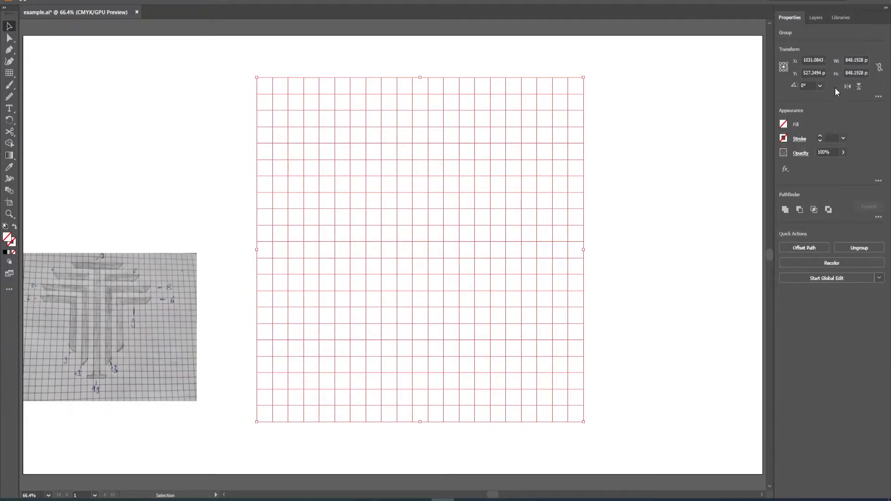
click(820, 135)
click(603, 184)
click(469, 195)
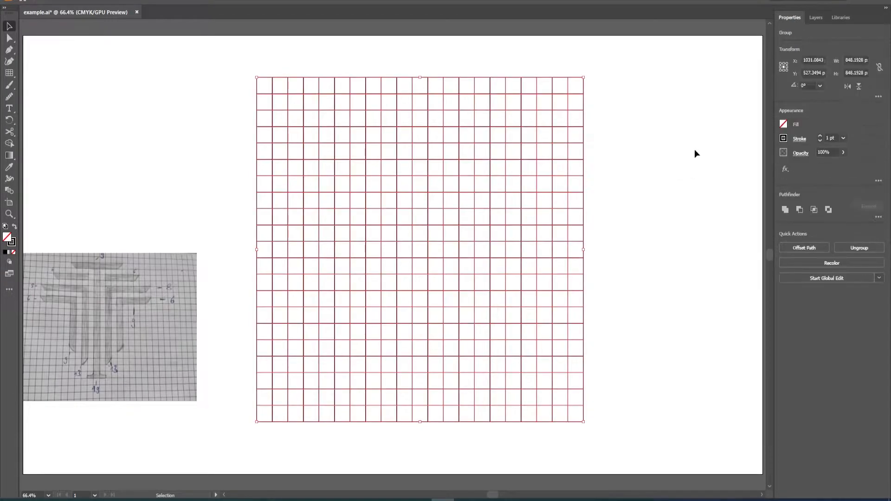
click(659, 178)
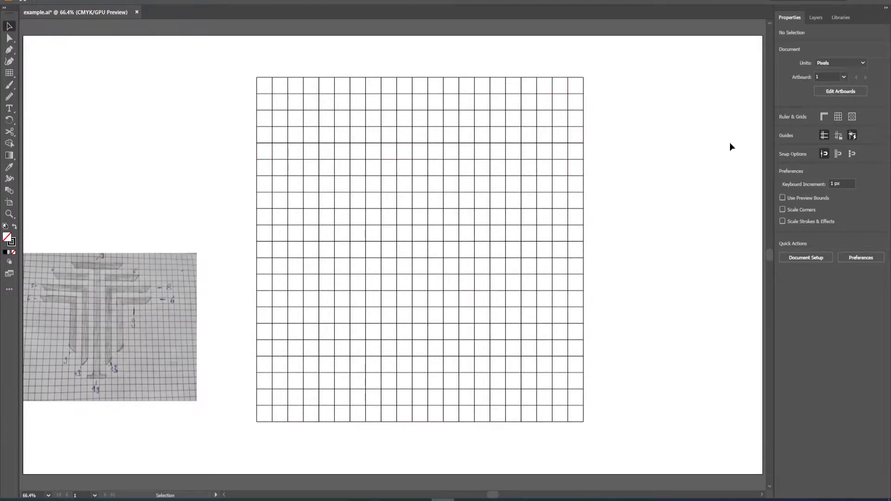
Rename the grid's layer as grid and lock it
click(815, 17)
click(795, 19)
click(815, 18)
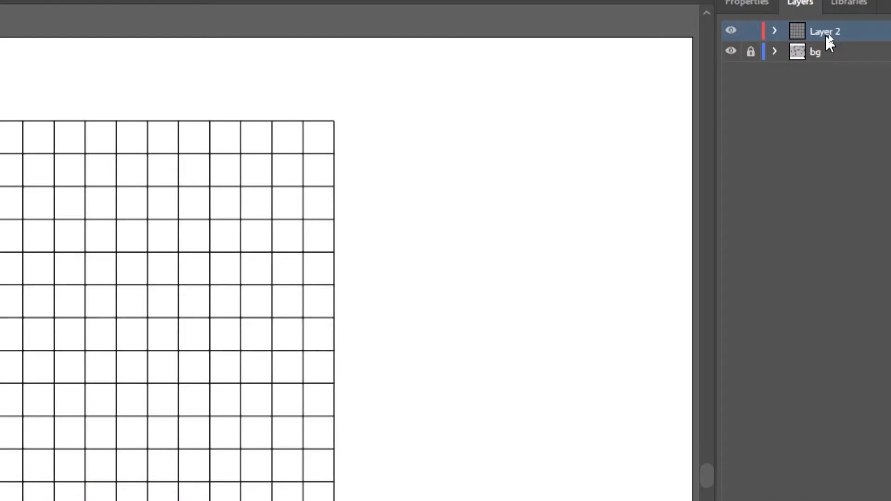
double_click(828, 33)
text(grid)
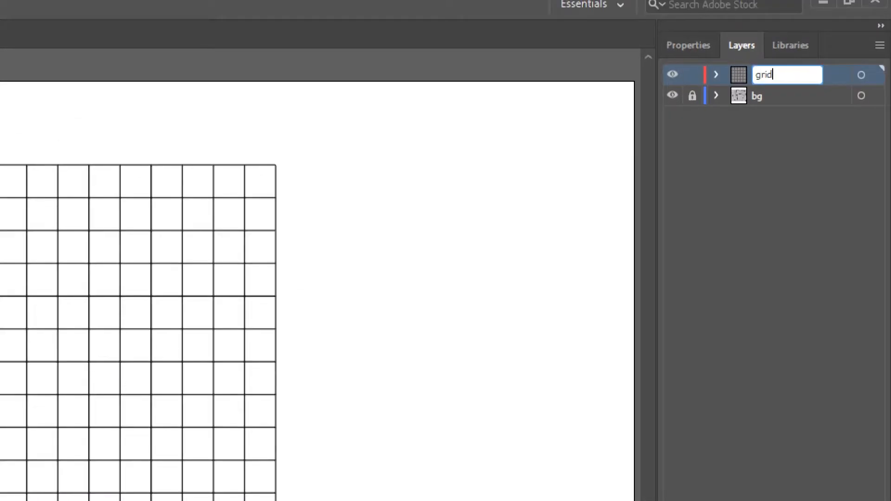
key(Return)
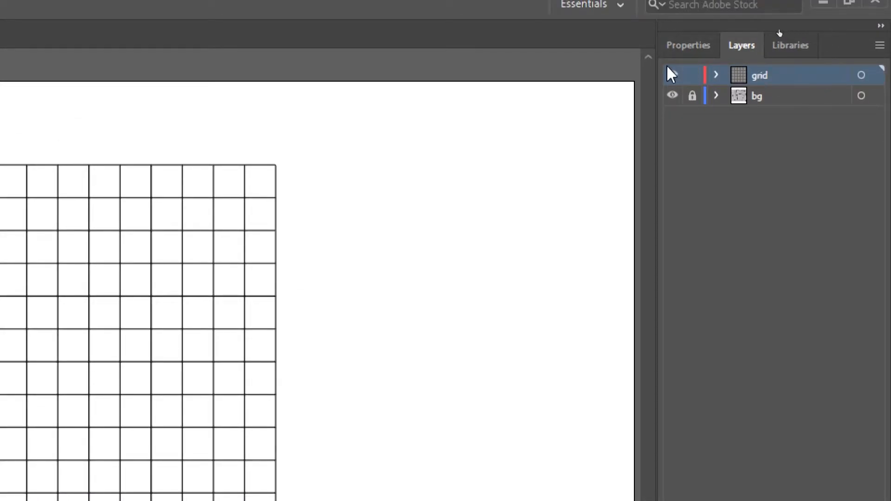
click(692, 75)
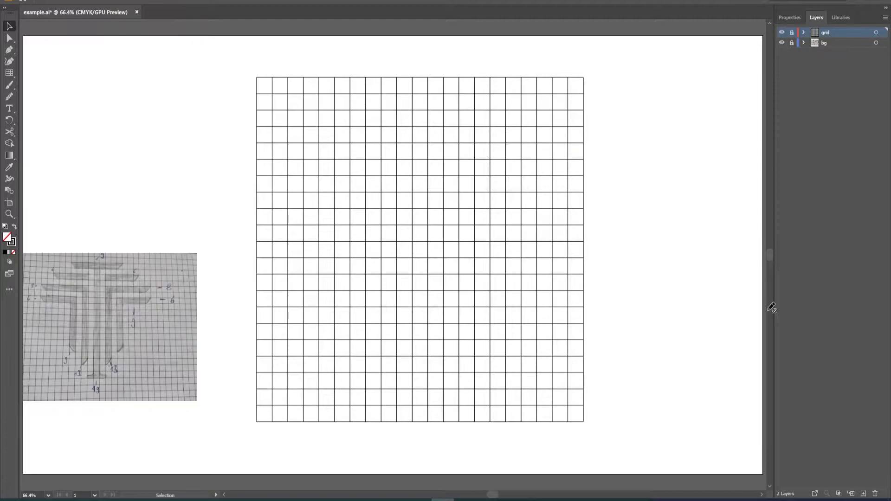
Add a new layer for the logo shapes and set the rectangle appearance to black fill with no stroke
click(863, 494)
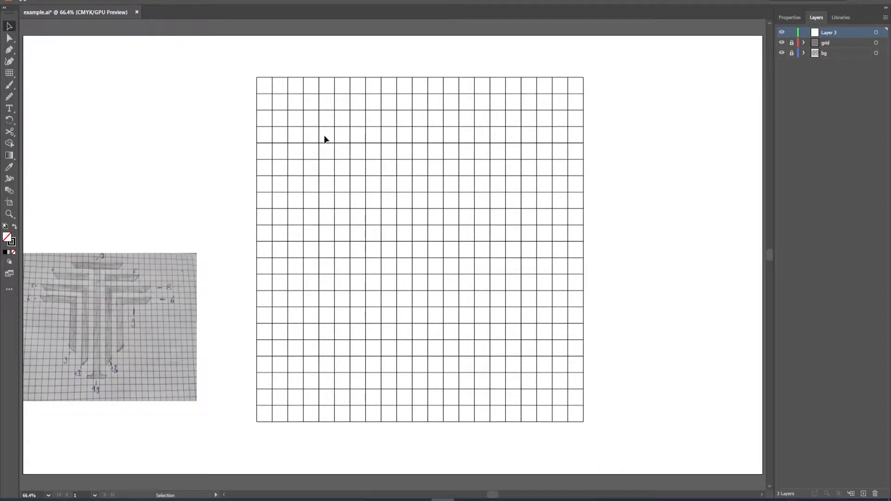
click(9, 73)
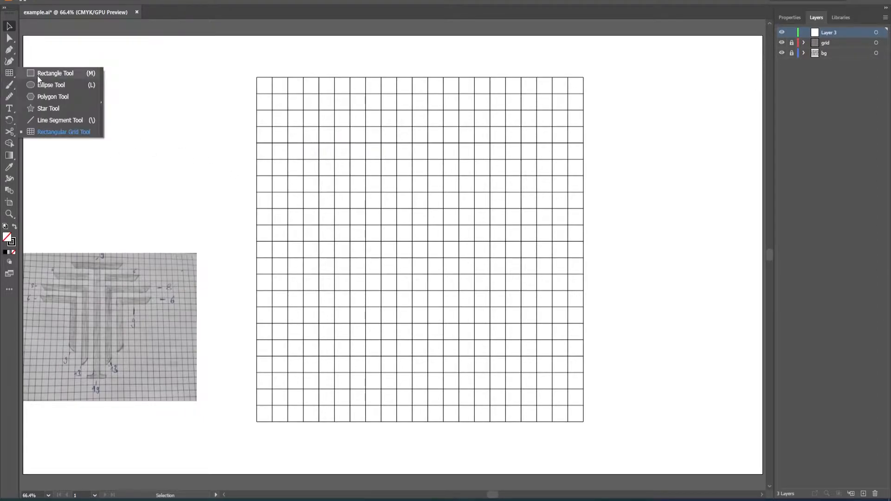
click(54, 75)
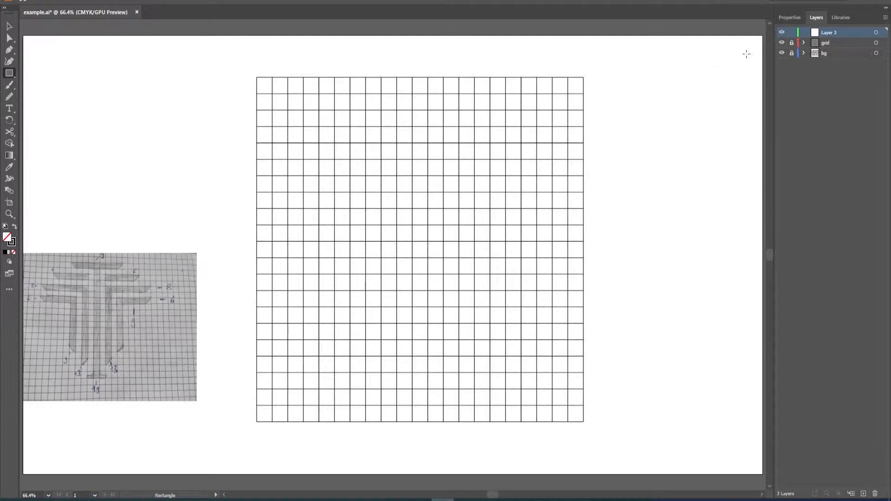
click(786, 15)
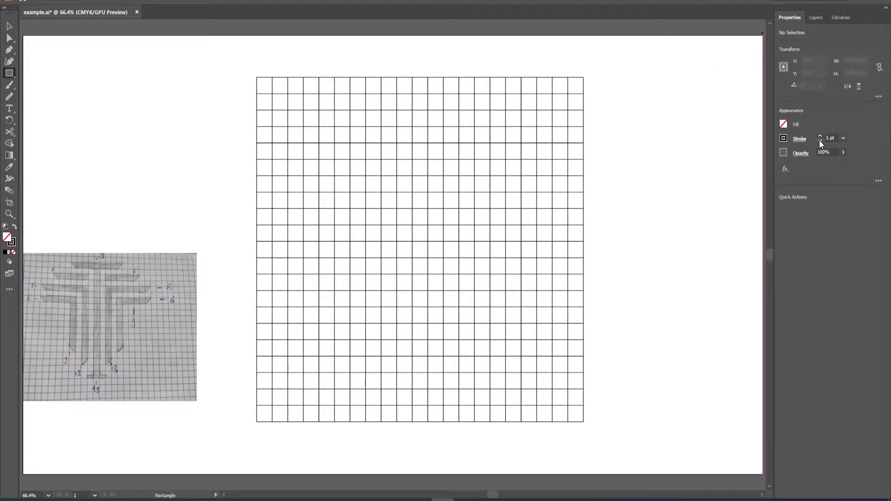
click(819, 140)
click(783, 138)
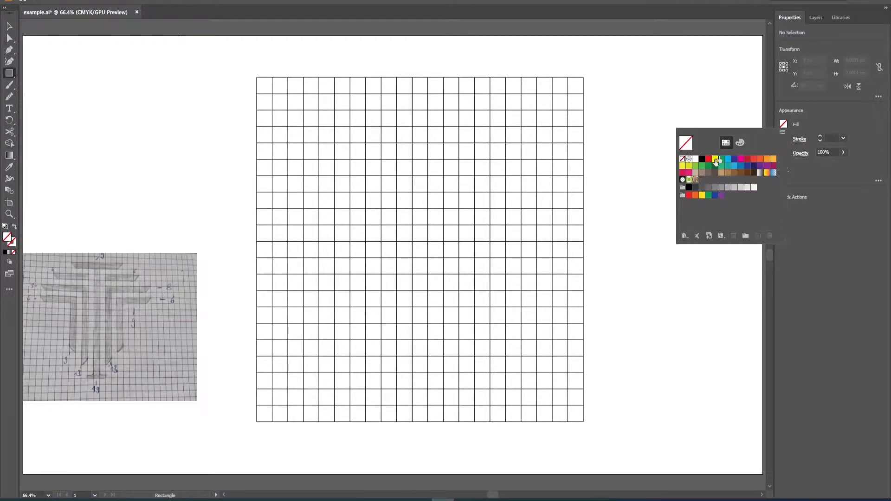
click(701, 158)
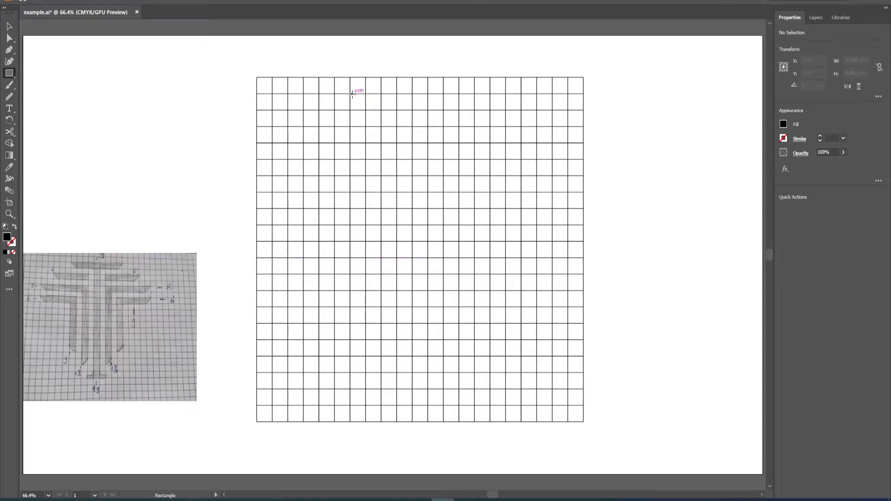
Draw a horizontal bar nine grid squares wide and one high, centred in the grid's second row
drag(350, 93, 489, 109)
key(v)
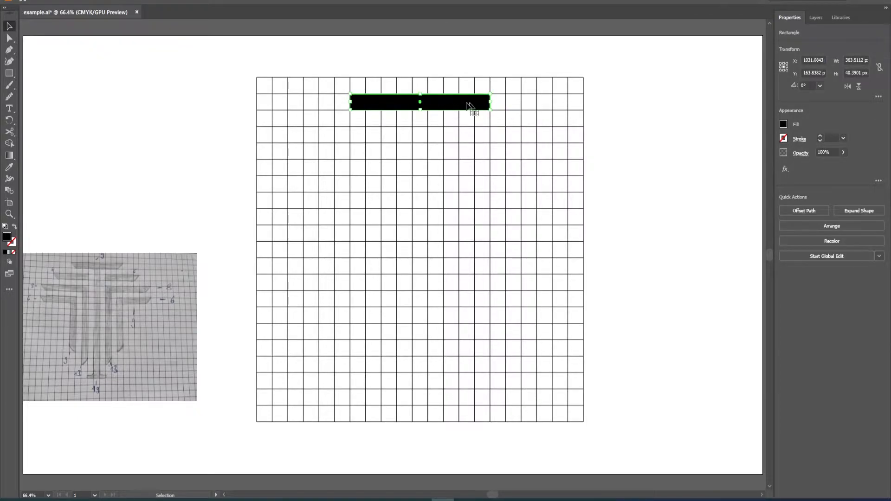
click(603, 88)
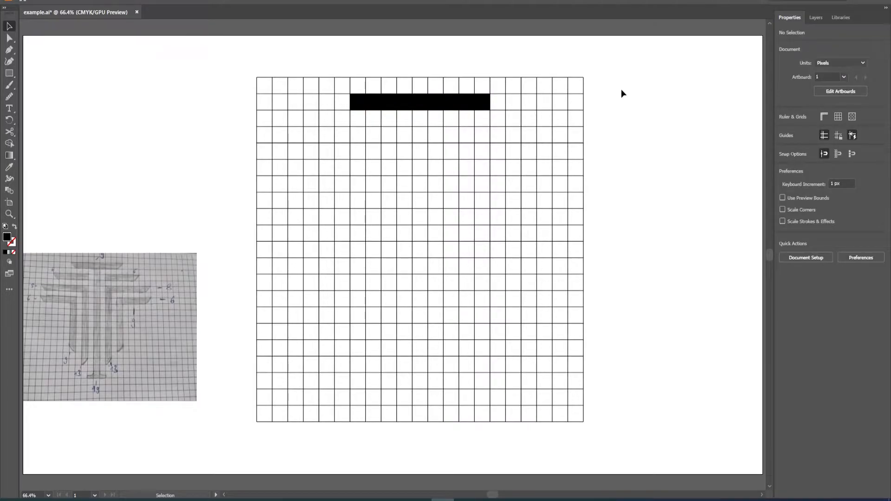
Make a vertical copy of the top bar as the central stem and stretch it to 19 grid squares tall from the bar's top edge
click(436, 104)
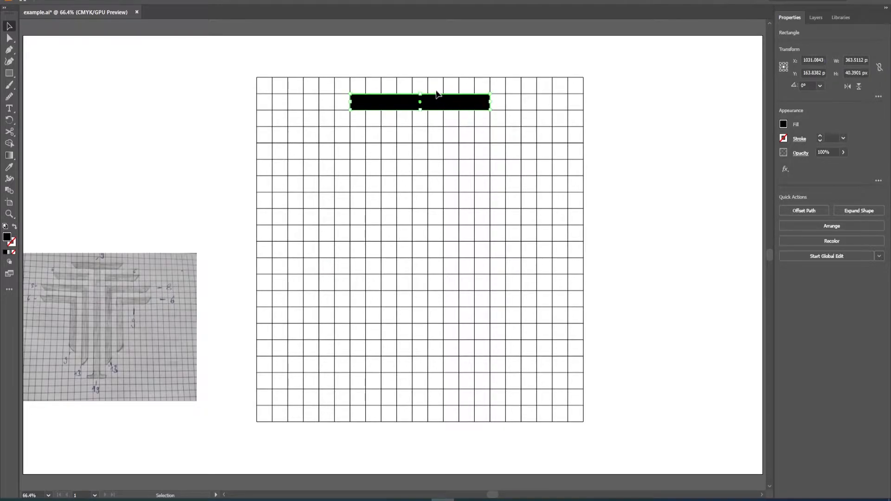
drag(347, 90, 423, 70)
drag(419, 133, 417, 198)
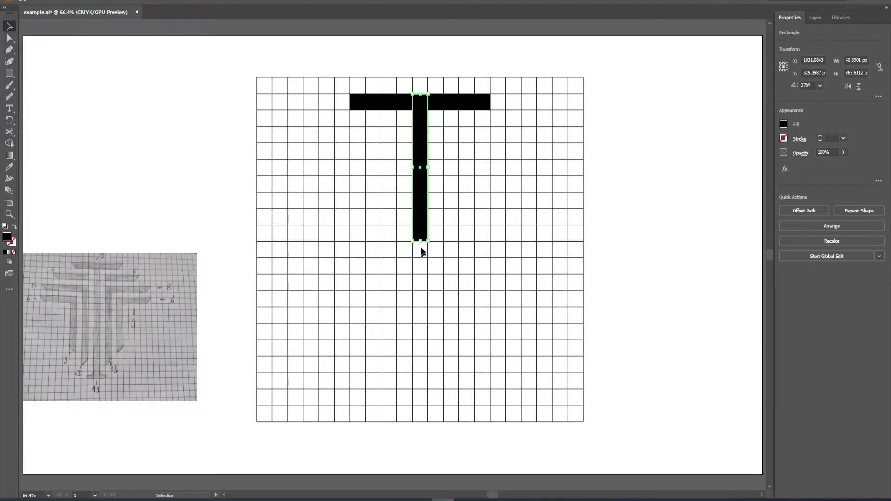
drag(420, 238, 418, 408)
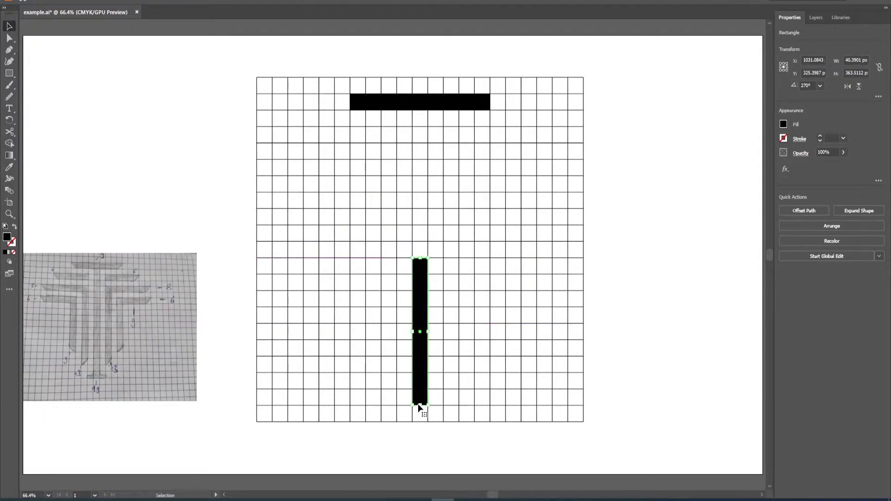
drag(421, 259, 417, 96)
click(512, 211)
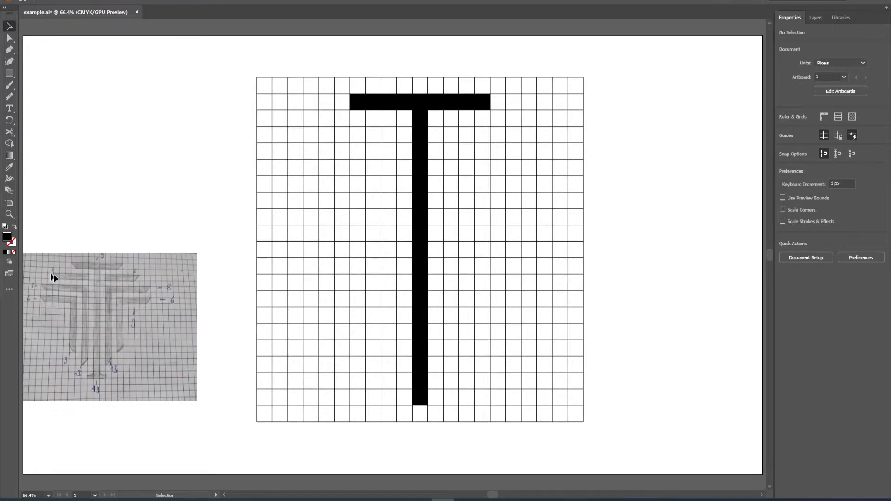
Copy the top bar two rows down, shorten it to six squares, and place it one square left of the stem
click(406, 101)
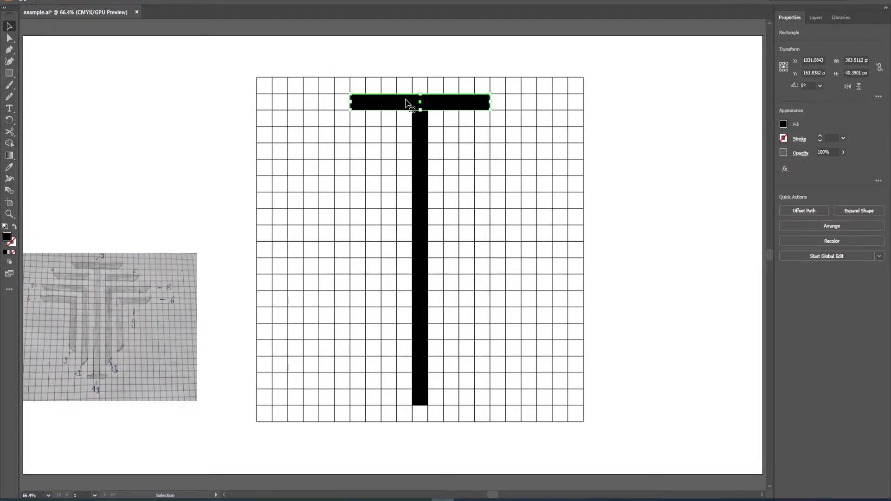
drag(394, 106, 299, 134)
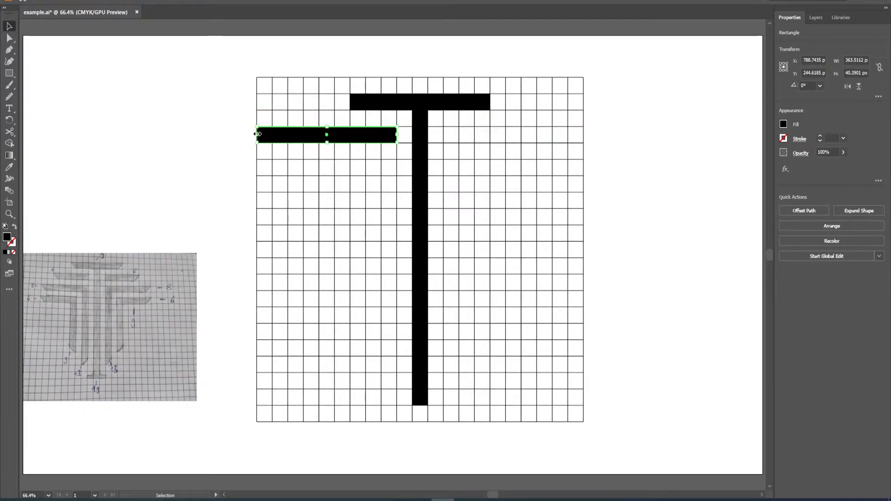
drag(395, 135, 350, 135)
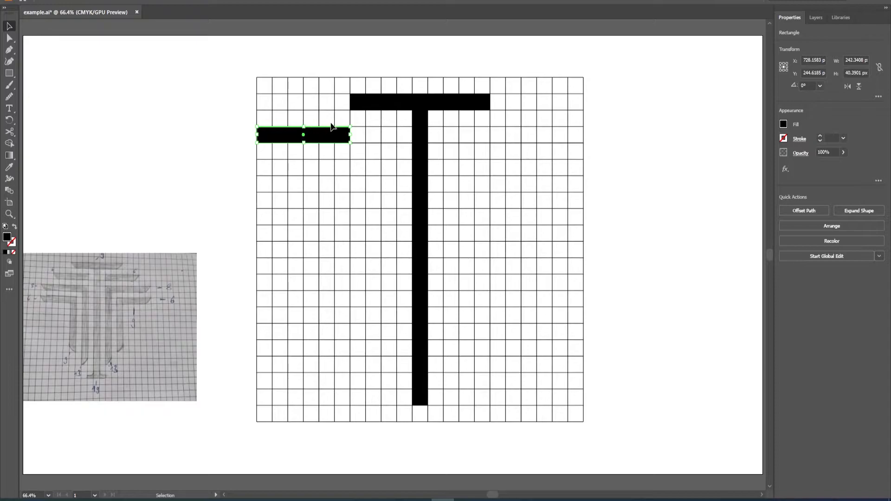
drag(328, 135, 373, 134)
click(523, 157)
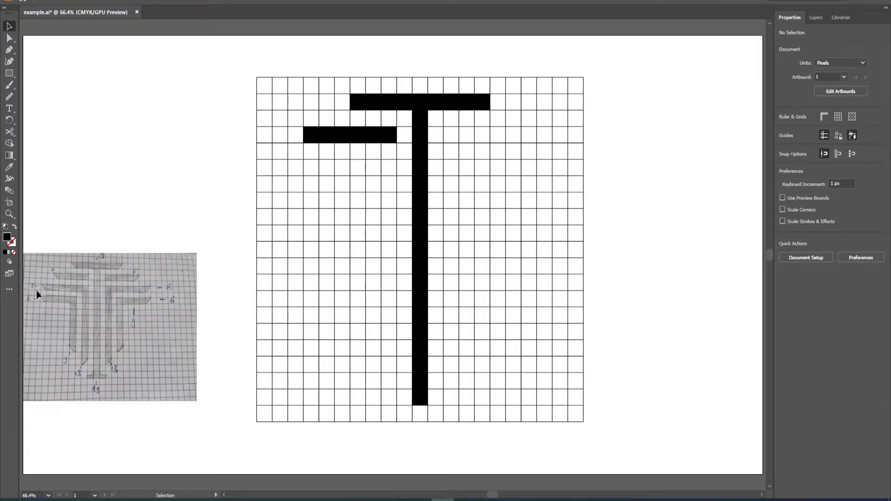
Copy the six-square bar two rows down and extend its outer end so the copy is eight squares wide
click(358, 137)
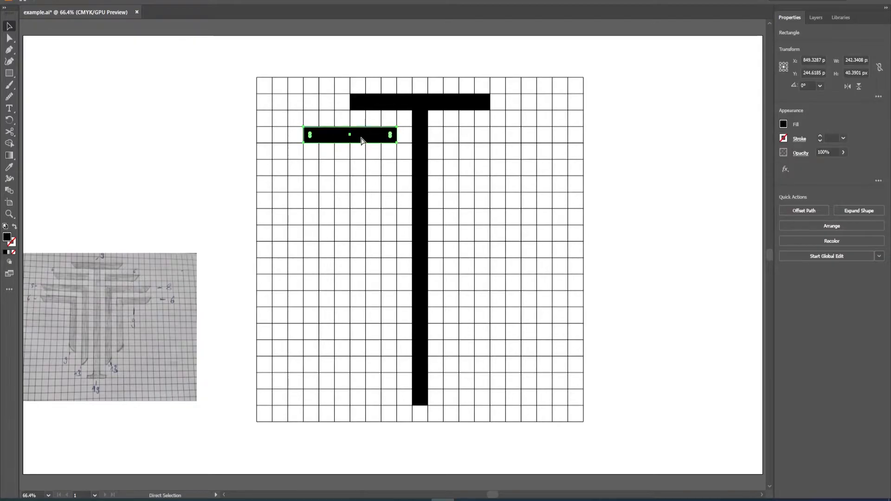
drag(362, 136, 366, 173)
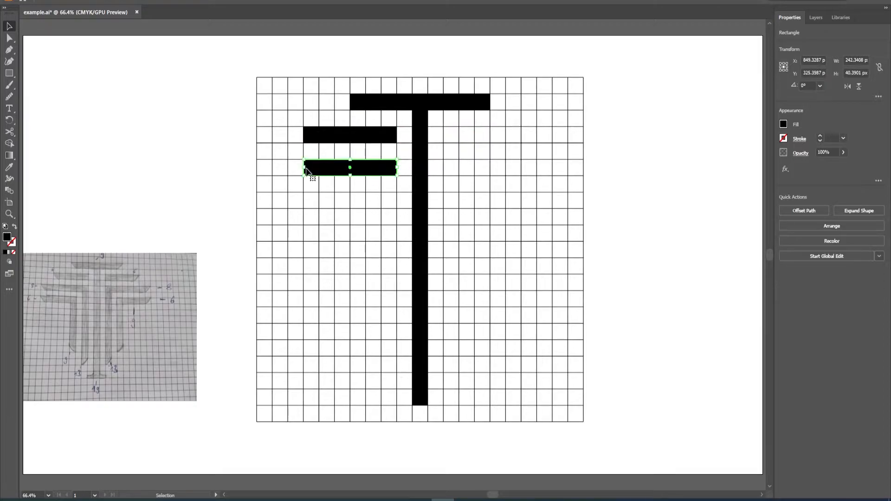
drag(293, 166, 273, 167)
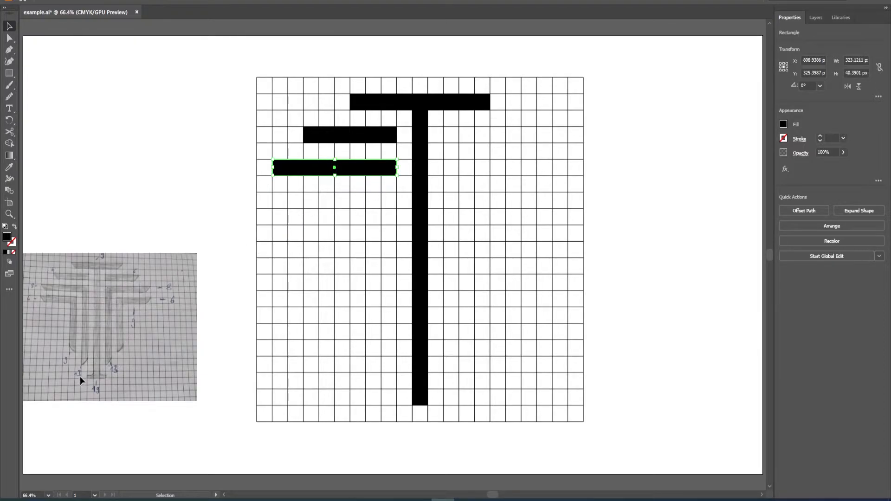
Make a vertical copy of the eight-square bar at its inner end and lengthen it downward to 13 squares
key(a)
key(v)
drag(270, 155, 347, 103)
drag(335, 188, 386, 240)
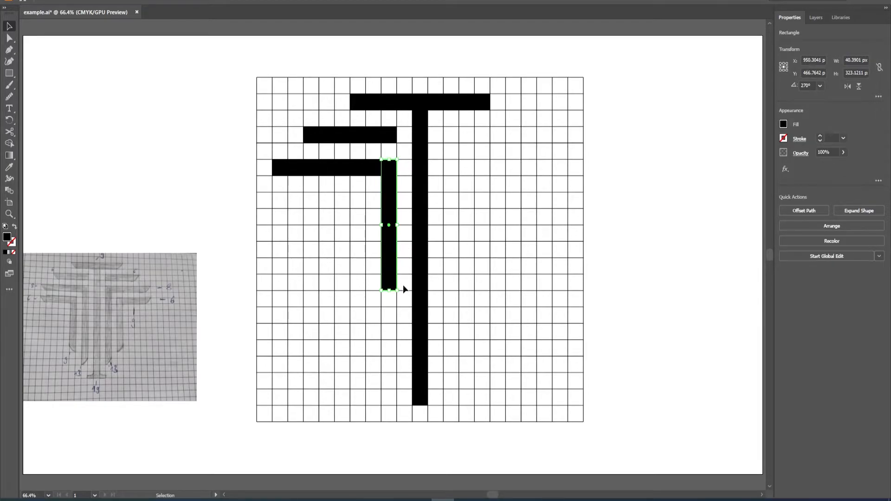
drag(389, 290, 388, 372)
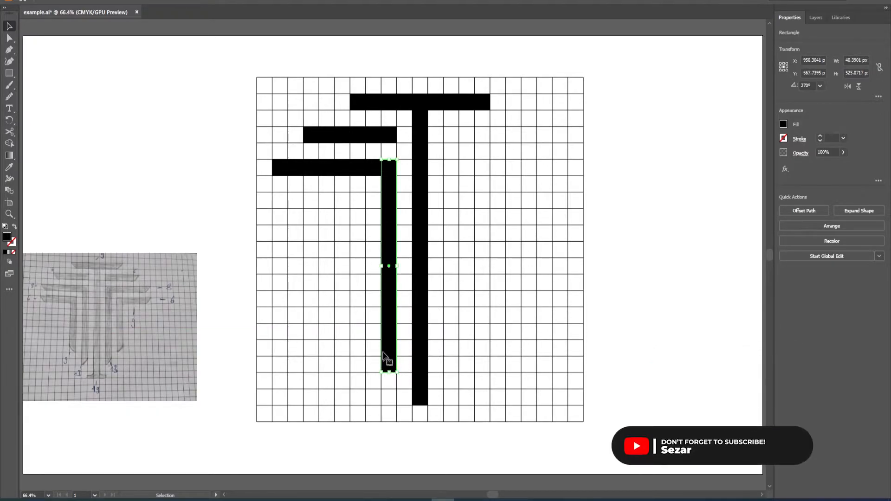
Copy the six-square bar to two rows below the eight-square bar, aligning their outer ends
click(320, 173)
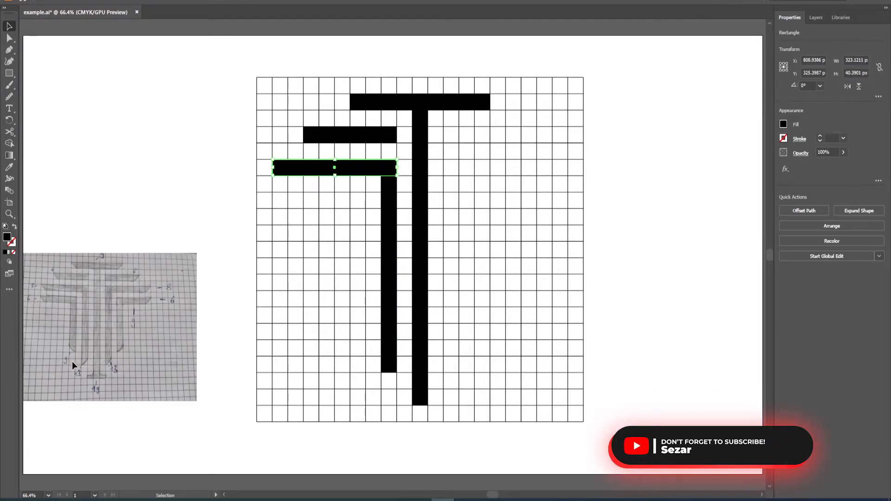
click(350, 135)
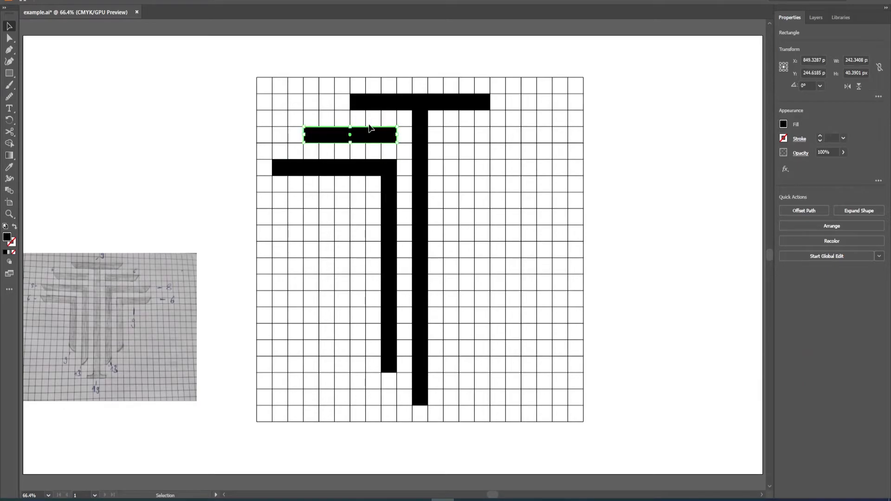
drag(371, 135, 340, 201)
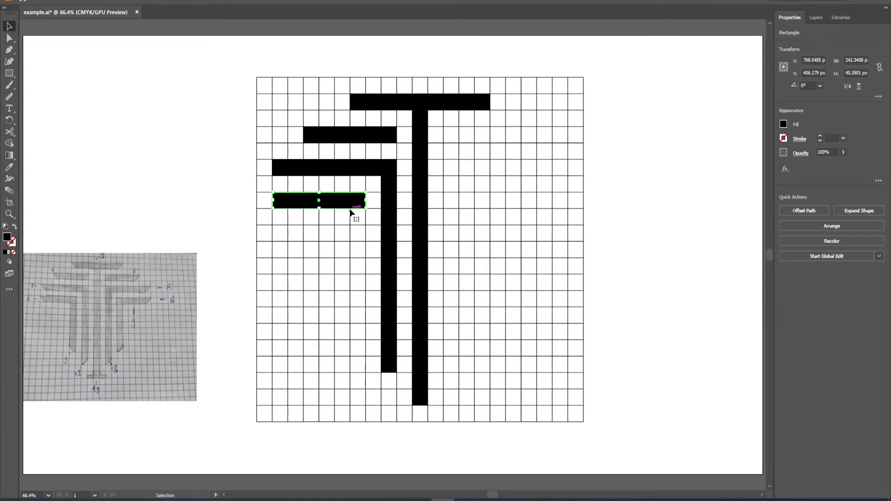
Make a vertical copy of the lowest six-square bar at its inner end and lengthen it downward to nine squares
drag(269, 189, 320, 153)
drag(319, 196, 357, 340)
click(342, 390)
scroll(477, 195, down, 1)
scroll(475, 208, up, 2)
scroll(453, 222, down, 2)
scroll(453, 246, up, 1)
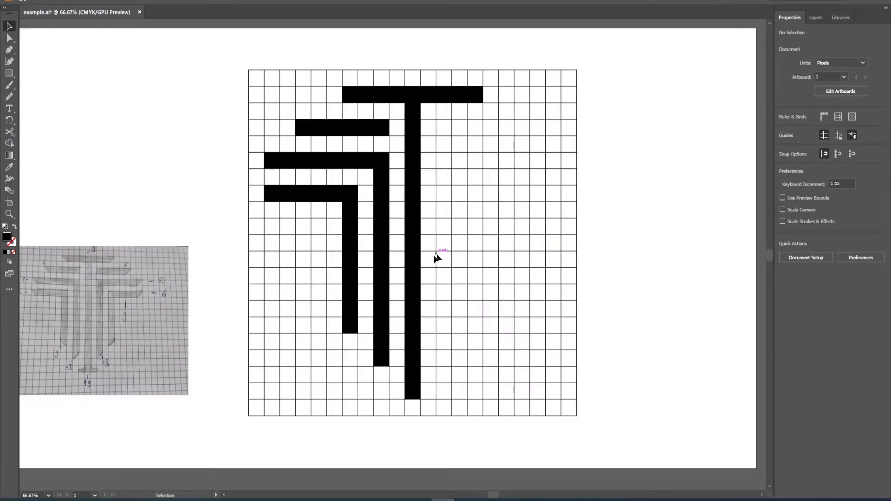
Draw a black rectangle filling one grid square against the left side of the stem's foot
scroll(78, 376, up, 2)
scroll(97, 370, down, 2)
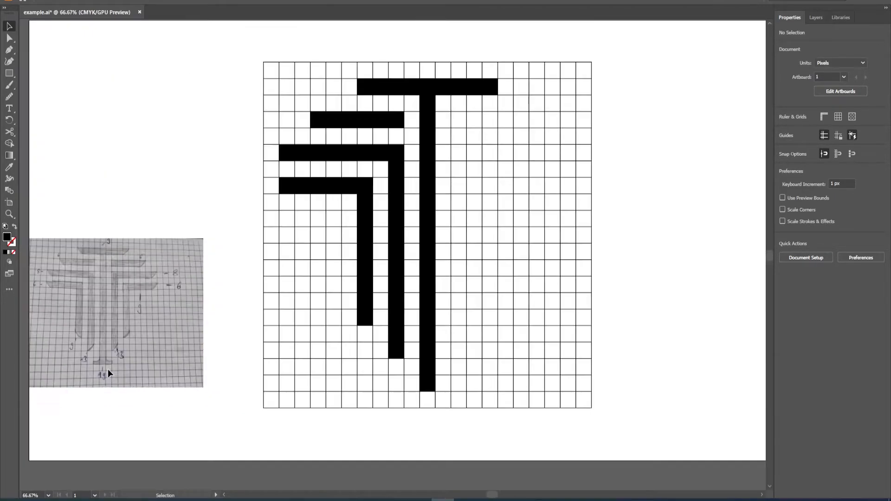
scroll(434, 393, up, 2)
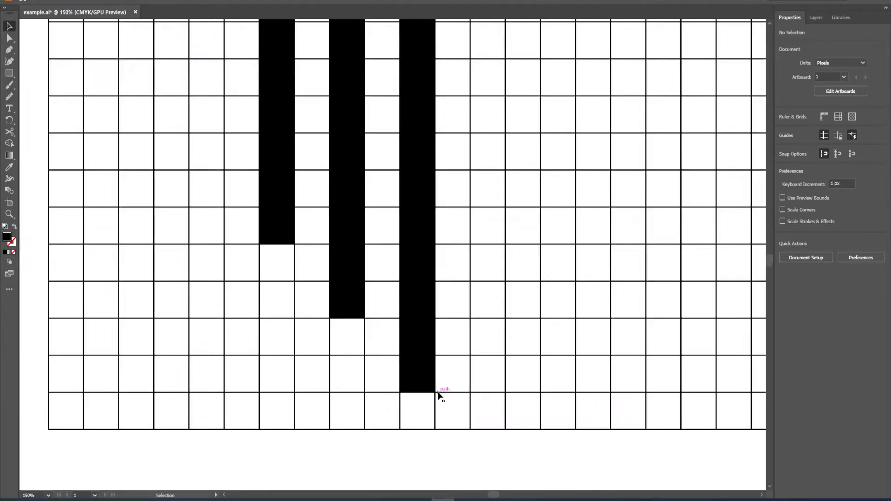
click(9, 73)
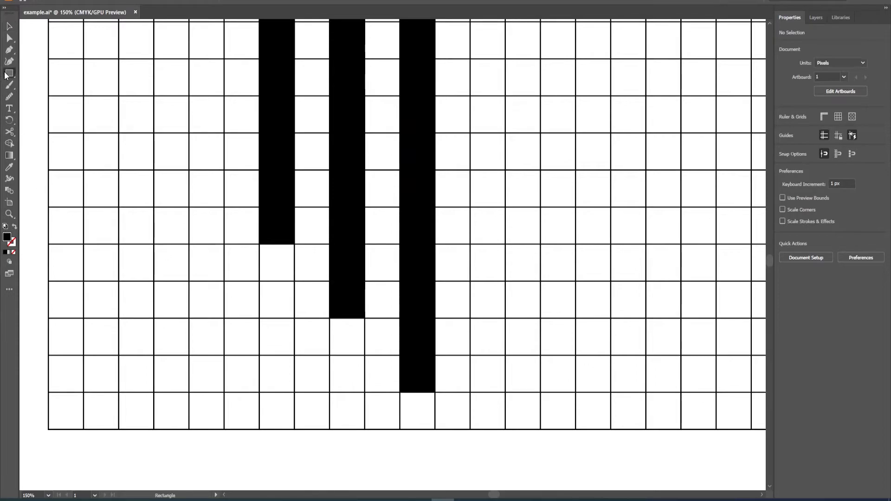
drag(364, 356, 400, 392)
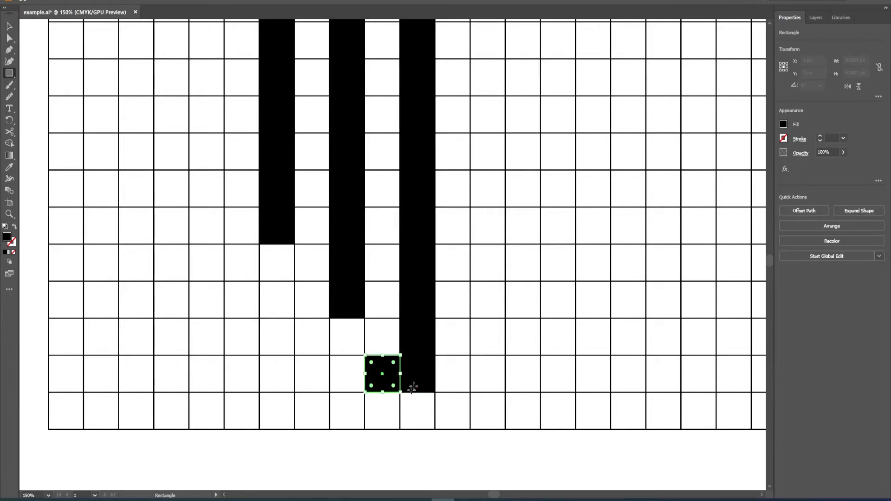
scroll(410, 385, up, 2)
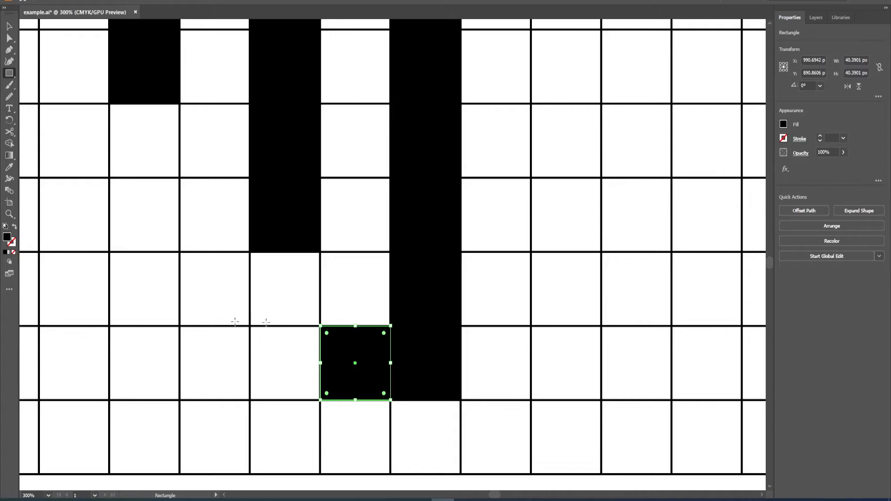
Round an in-place copy of the foot square into a full circle and move it up half a grid square
click(10, 26)
drag(383, 333, 344, 374)
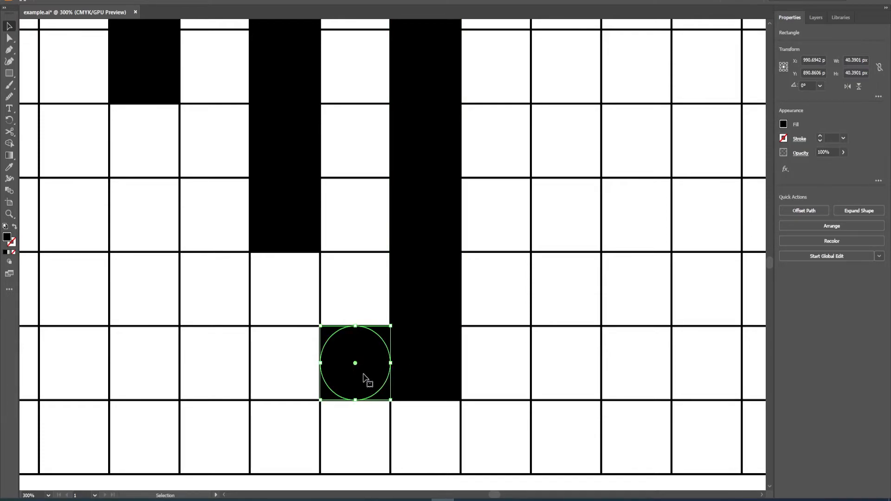
shift+click(365, 365)
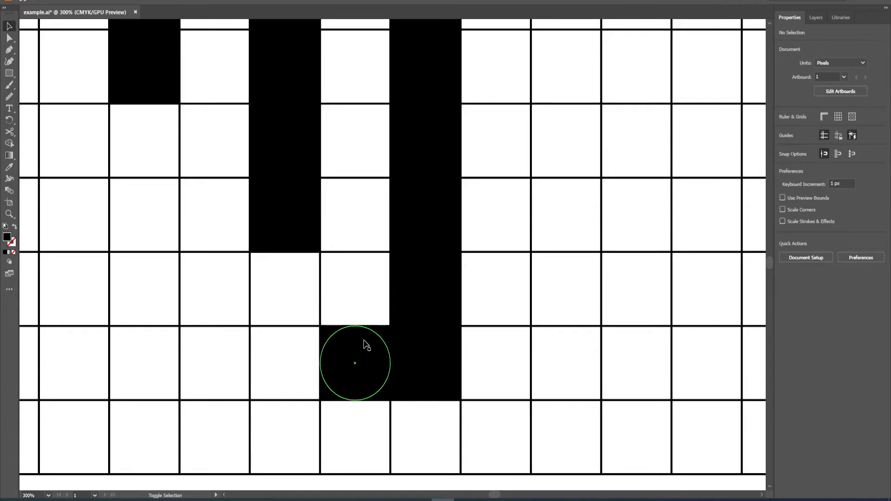
drag(368, 361, 363, 324)
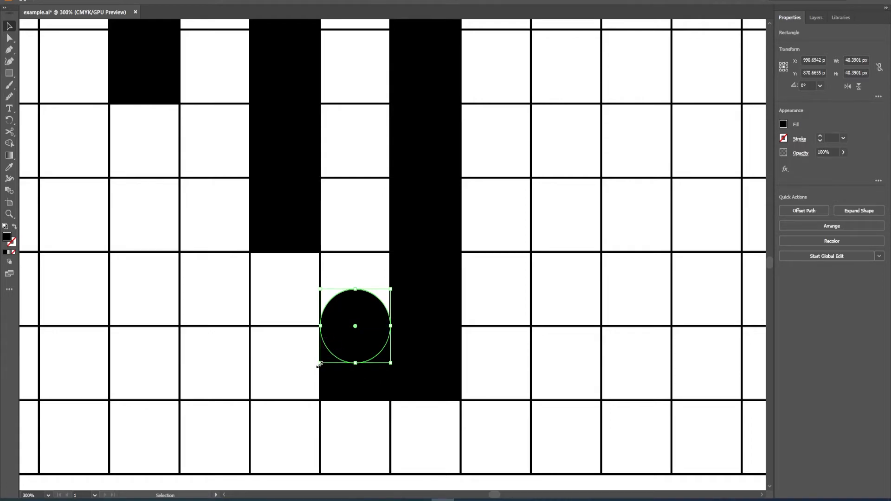
Enlarge the circle proportionally to about 47 px wide so it extends past the foot square's outer edge
drag(317, 366, 302, 375)
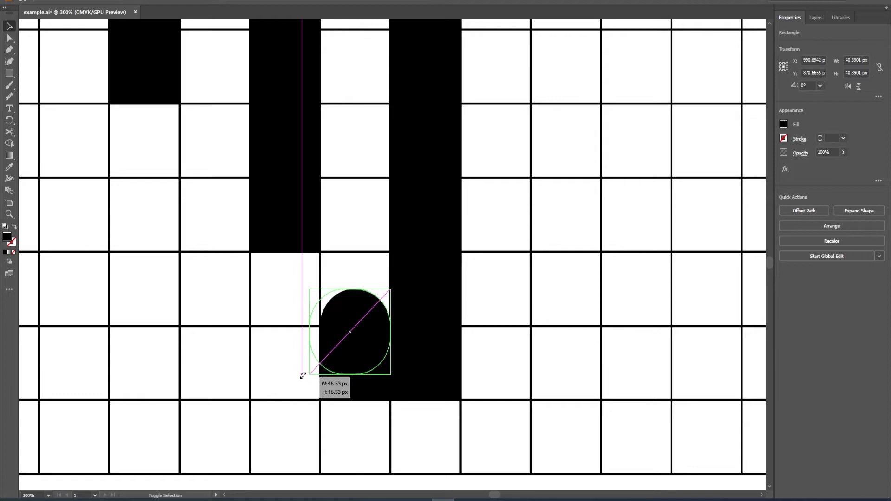
drag(303, 375, 305, 375)
drag(355, 336, 341, 324)
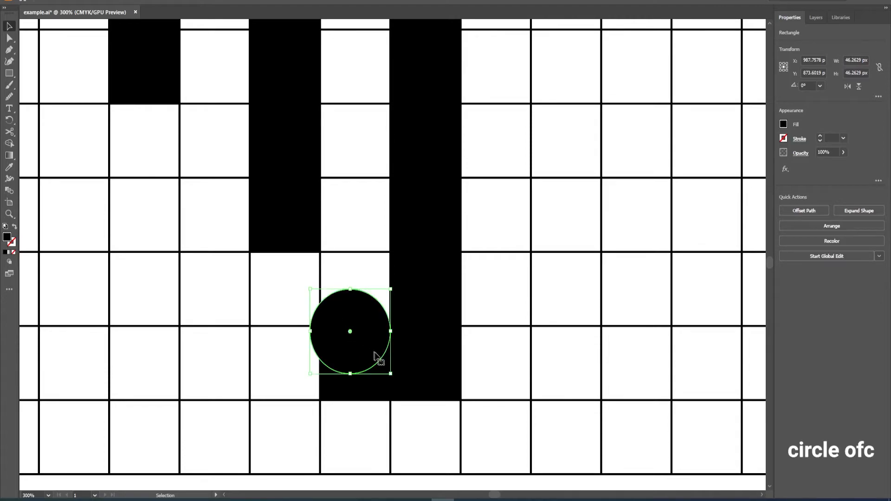
mouse_move(390, 289)
mouse_down()
mouse_move(401, 284)
mouse_move(393, 287)
mouse_up()
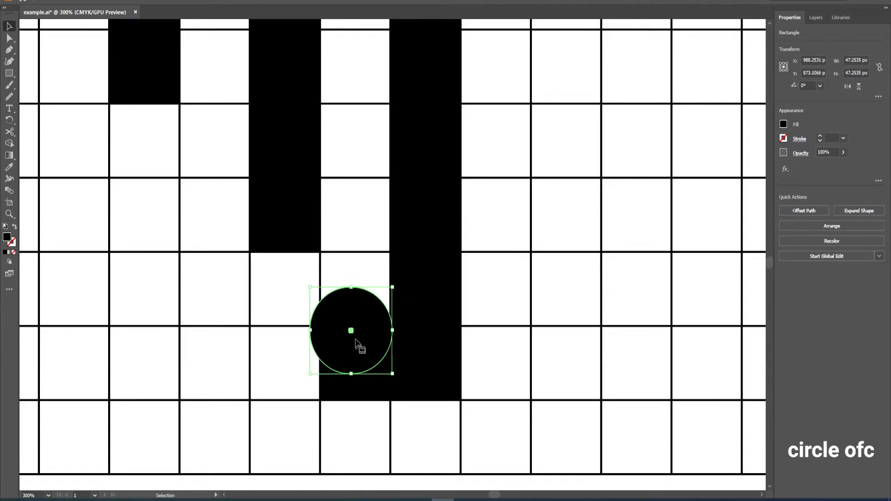
drag(351, 332, 338, 314)
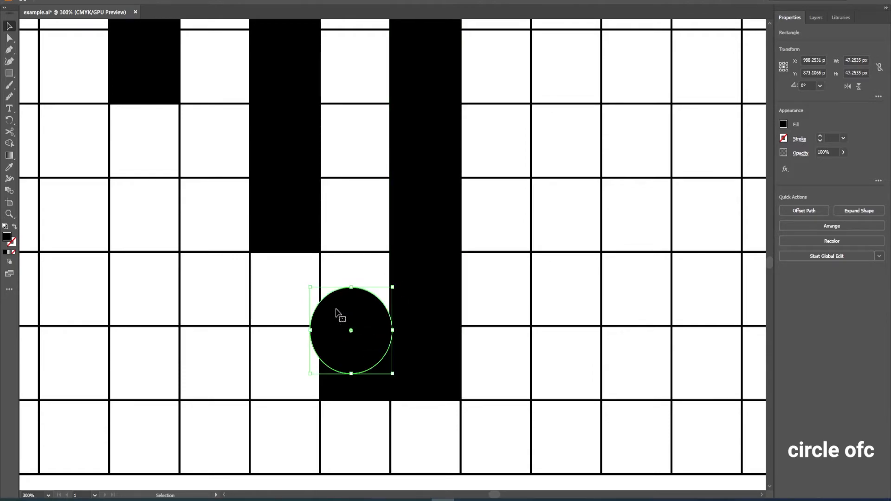
Cut the circle out of the foot square with the Shape Builder, with the stem included in the selection
click(232, 389)
drag(444, 430, 284, 297)
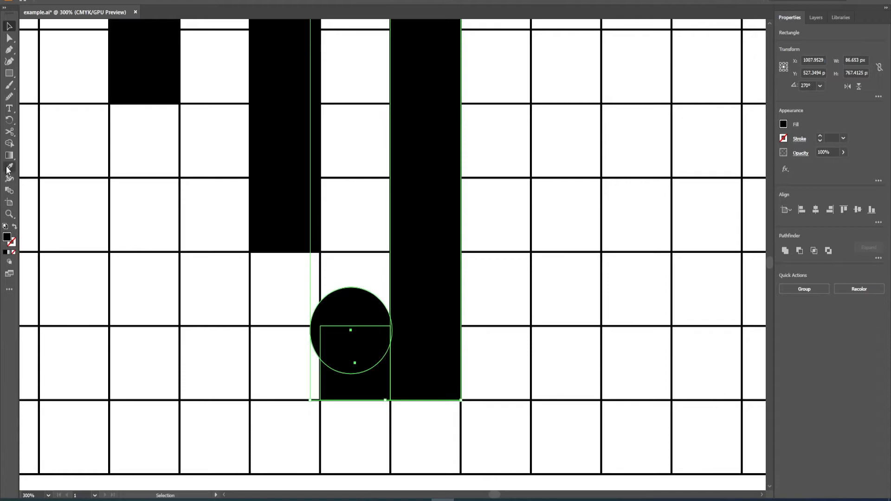
click(9, 143)
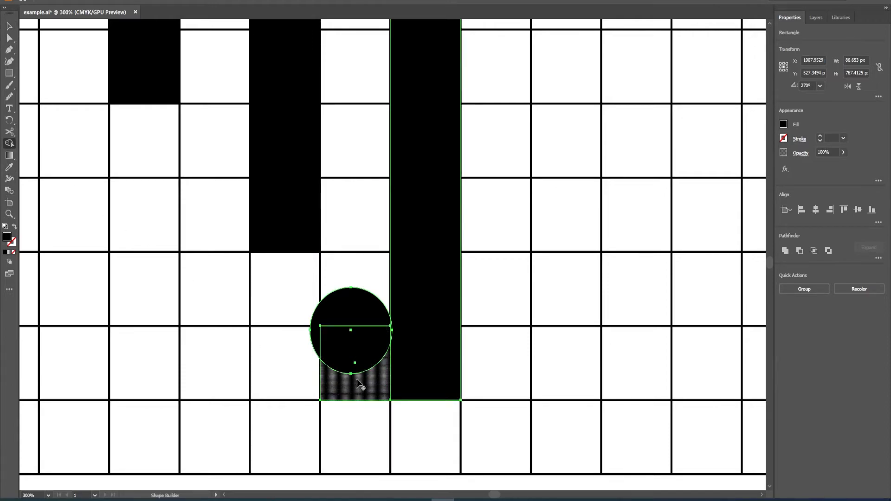
alt+click(349, 308)
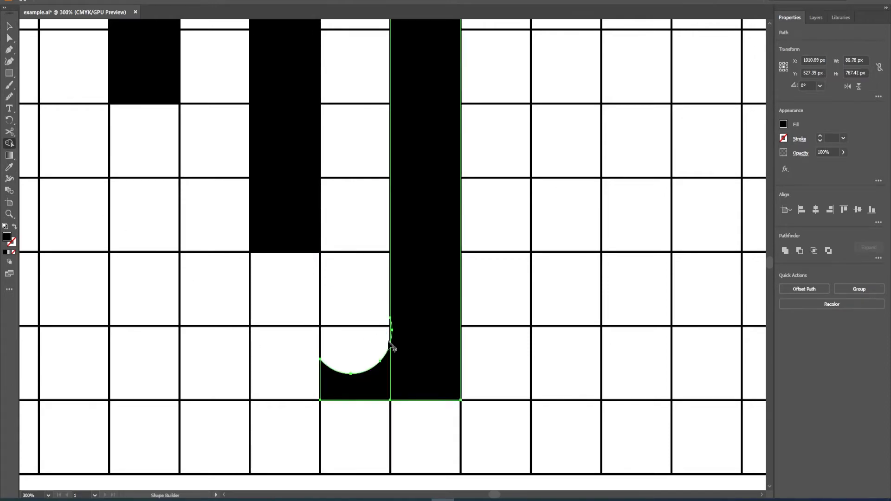
Remove the thin leftover circle sliver along the stem's edge with the Shape Builder and deselect the shapes
scroll(395, 349, up, 3)
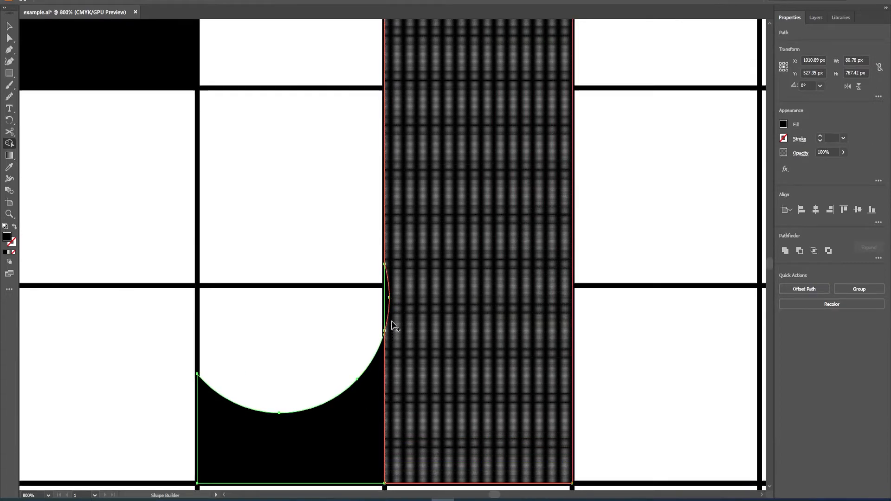
alt+click(387, 304)
scroll(404, 323, down, 1)
scroll(406, 335, up, 1)
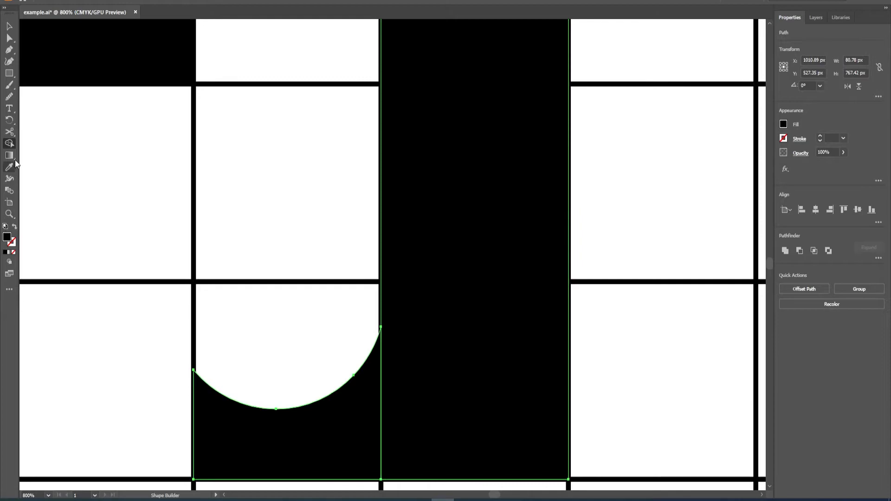
scroll(354, 197, down, 2)
scroll(344, 259, up, 1)
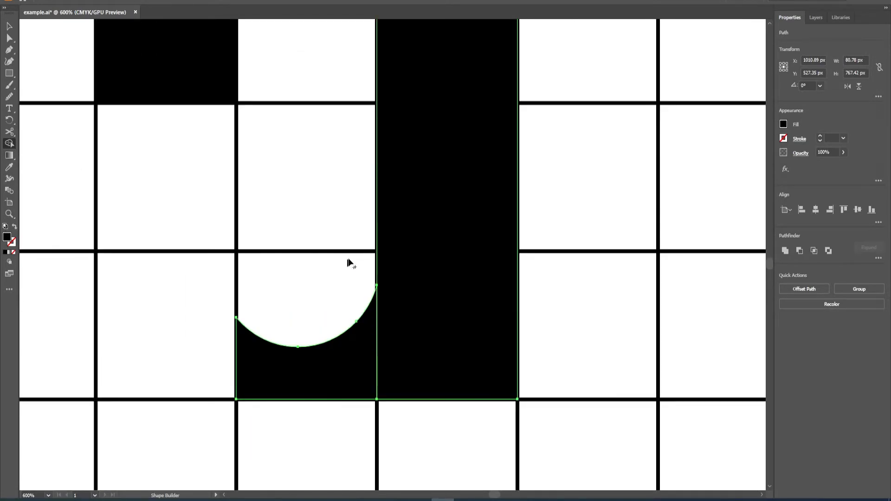
scroll(323, 276, down, 1)
scroll(325, 274, up, 1)
scroll(319, 288, down, 1)
key(v)
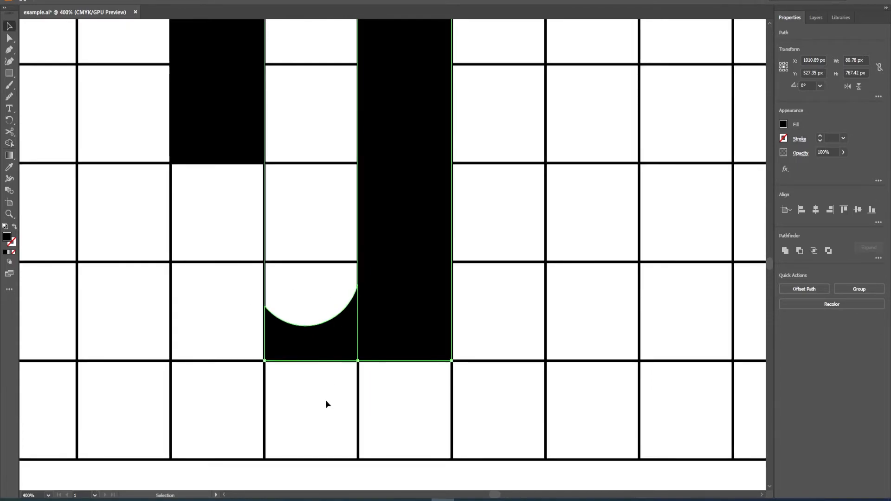
click(325, 401)
Copy the curved foot piece to the right side of the stem and reflect the copy across the vertical axis
click(315, 349)
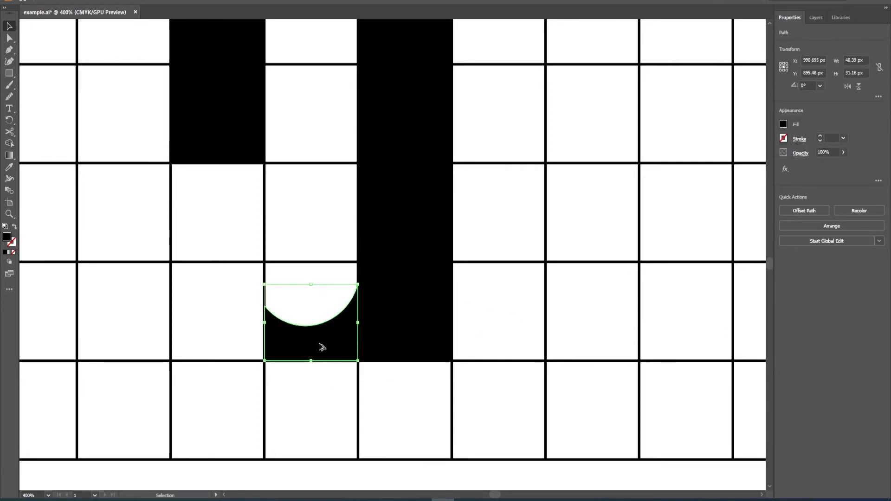
drag(318, 348, 506, 356)
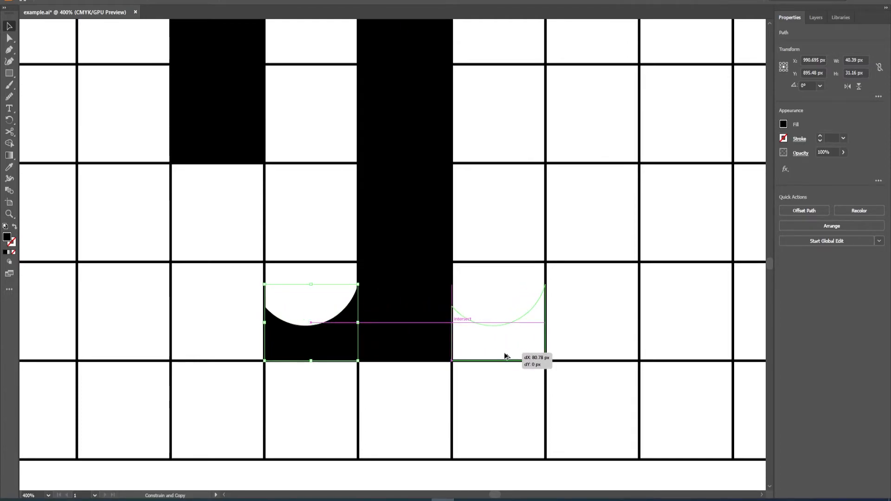
drag(506, 356, 506, 356)
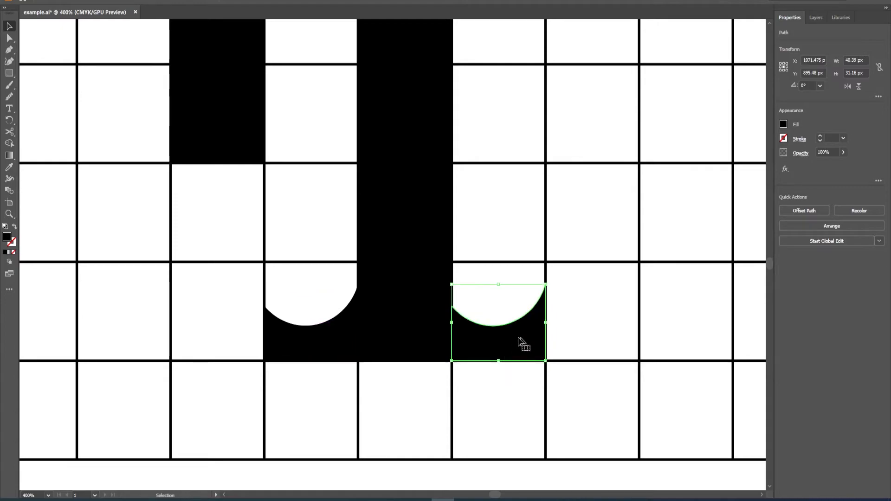
right_click(493, 351)
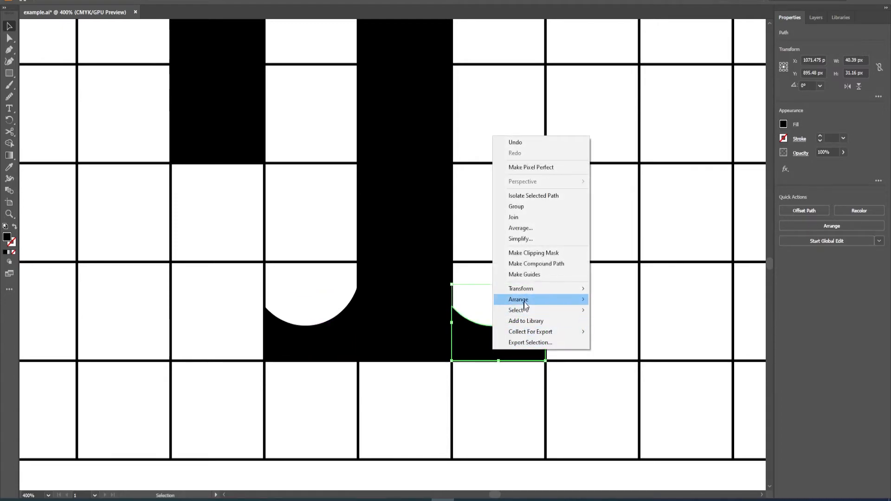
mouse_move(529, 291)
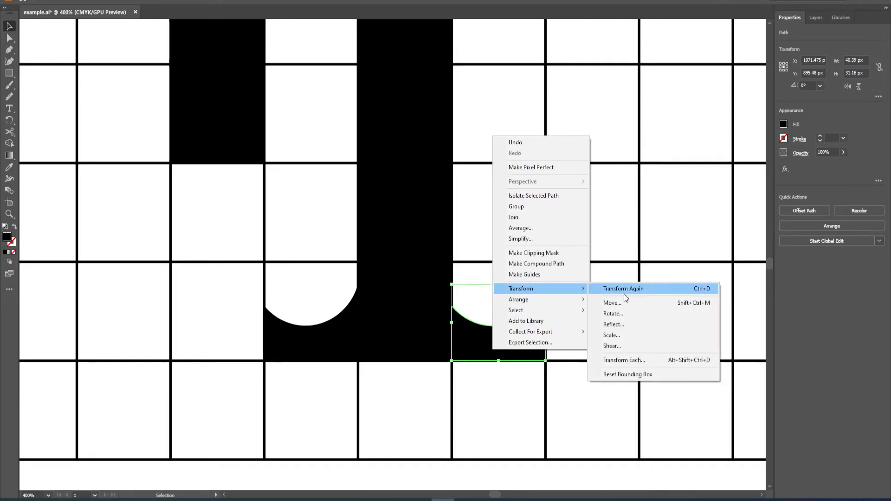
click(613, 324)
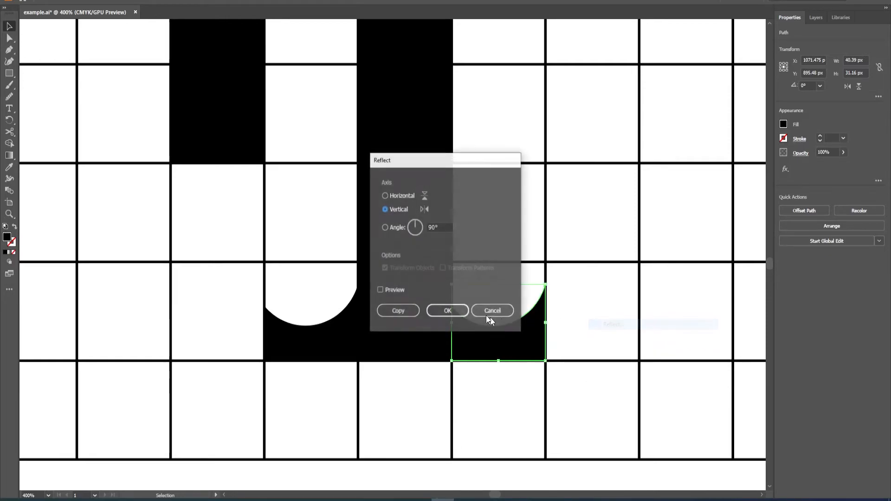
click(447, 310)
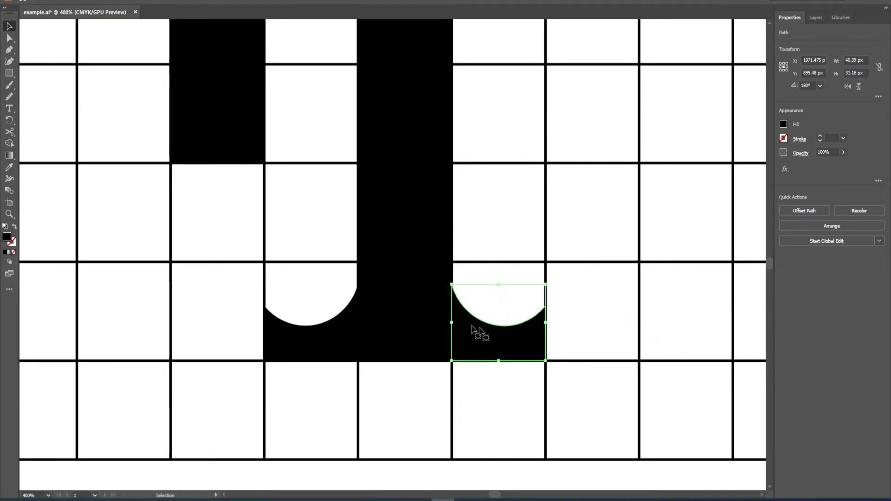
click(608, 281)
Examine the stem's foot and the whole drawing against the hand-drawn sketch
scroll(582, 254, down, 1)
scroll(443, 287, down, 2)
scroll(323, 311, down, 1)
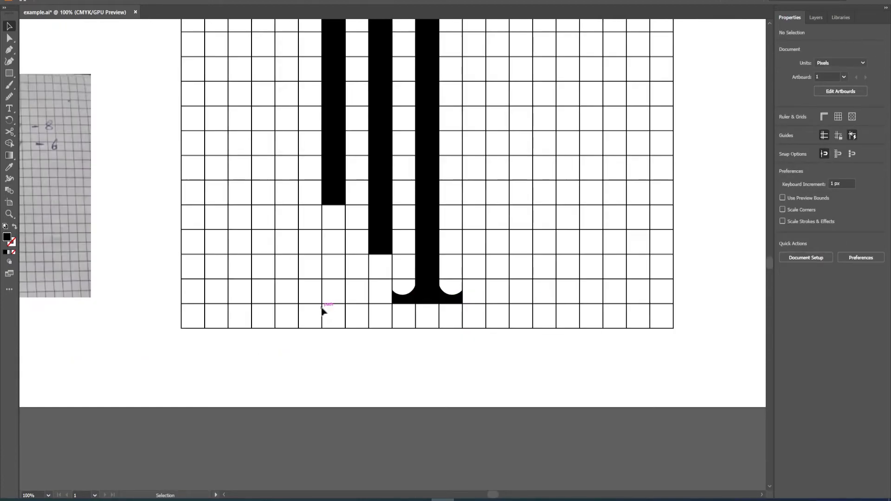
scroll(107, 305, down, 3)
scroll(65, 305, up, 2)
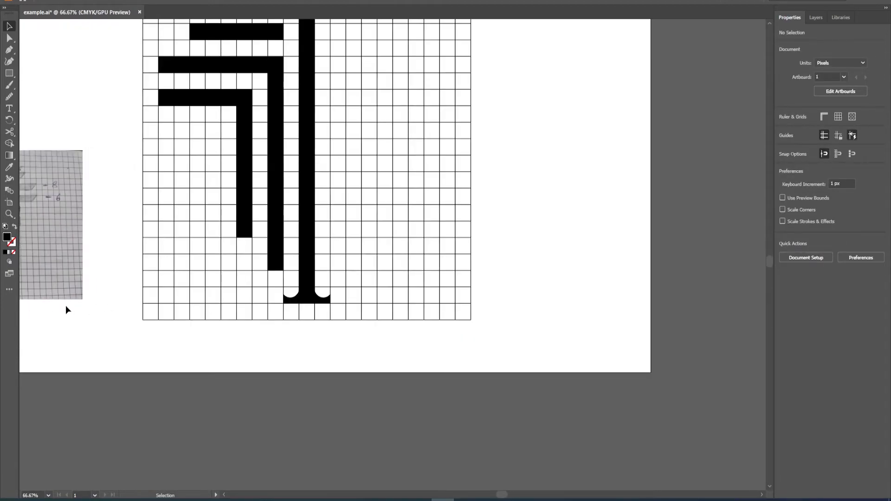
key(ctrl+0)
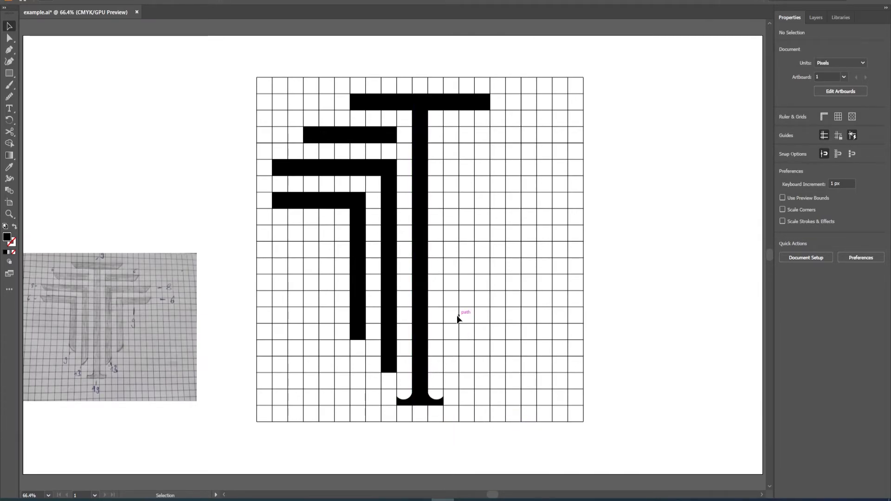
scroll(435, 306, up, 1)
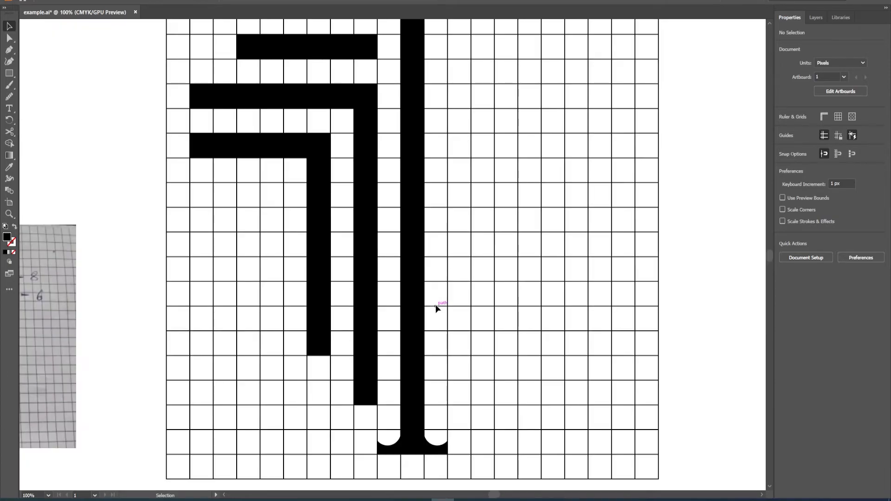
scroll(435, 304, down, 1)
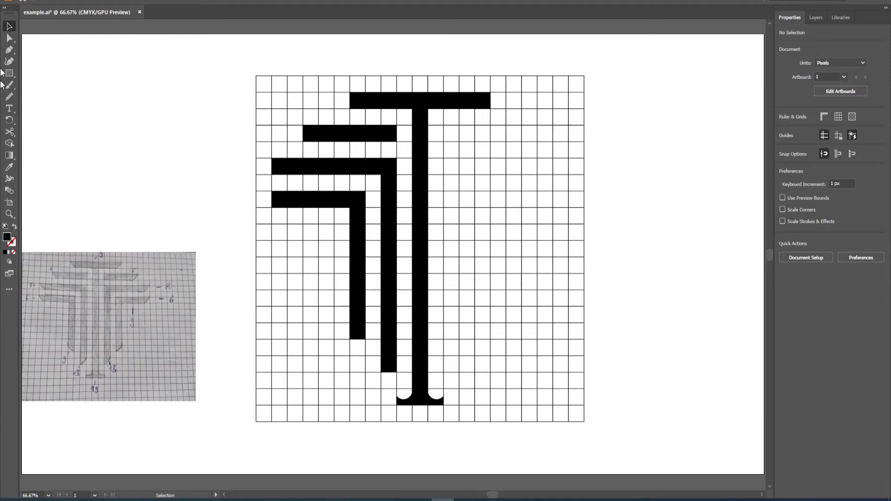
Round the lower-left corner of the inner vertical bar with a 40.39 px radius using Direct Selection
click(9, 40)
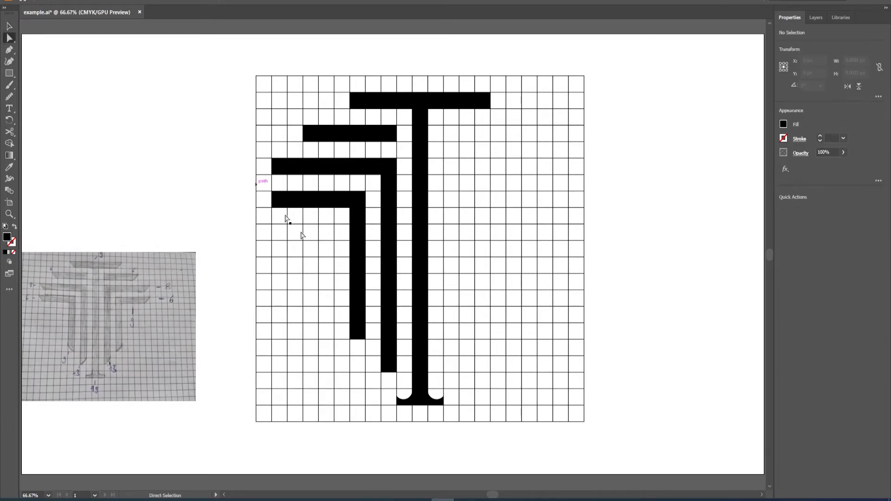
scroll(363, 382, up, 1)
click(344, 320)
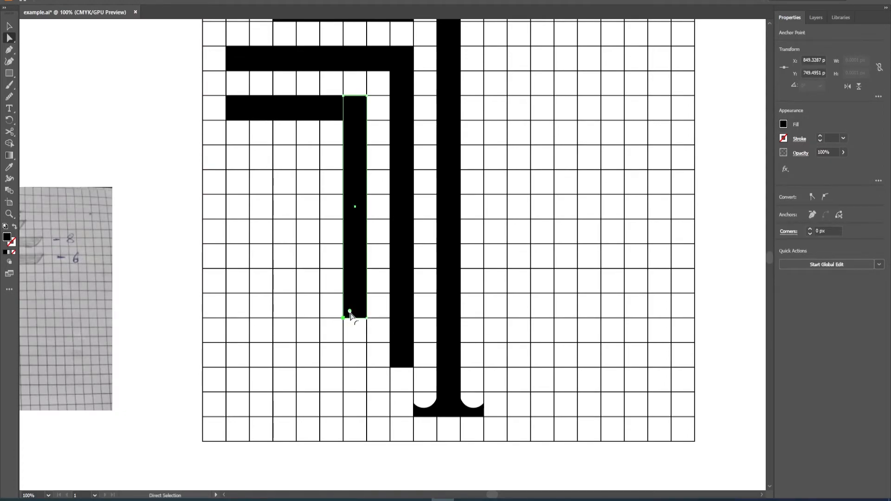
drag(350, 315, 398, 288)
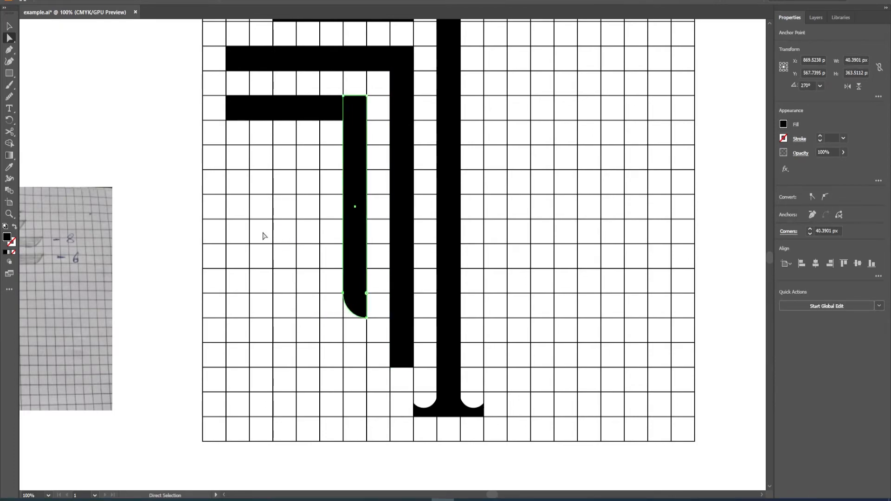
Round the lower-left corner of each of the three horizontal bars left of the stem to a 40.39 px radius
scroll(263, 236, up, 1)
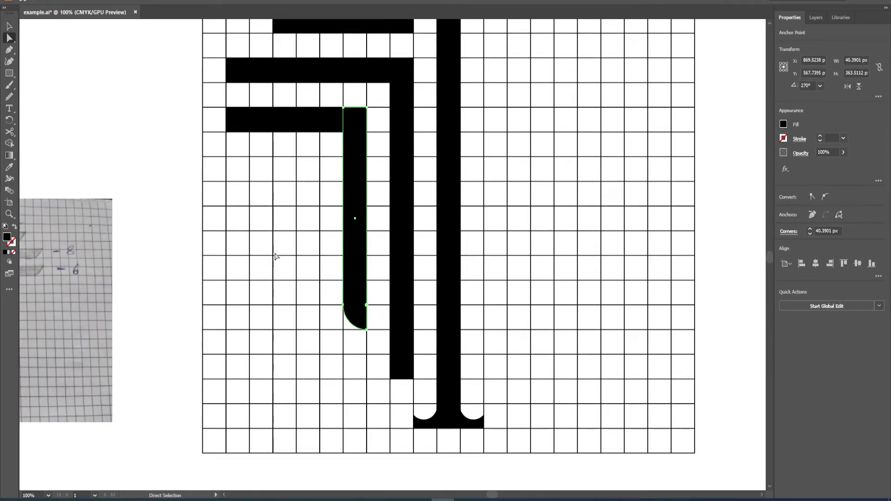
click(227, 133)
drag(234, 124, 295, 112)
scroll(235, 119, up, 3)
click(227, 118)
drag(233, 114, 280, 104)
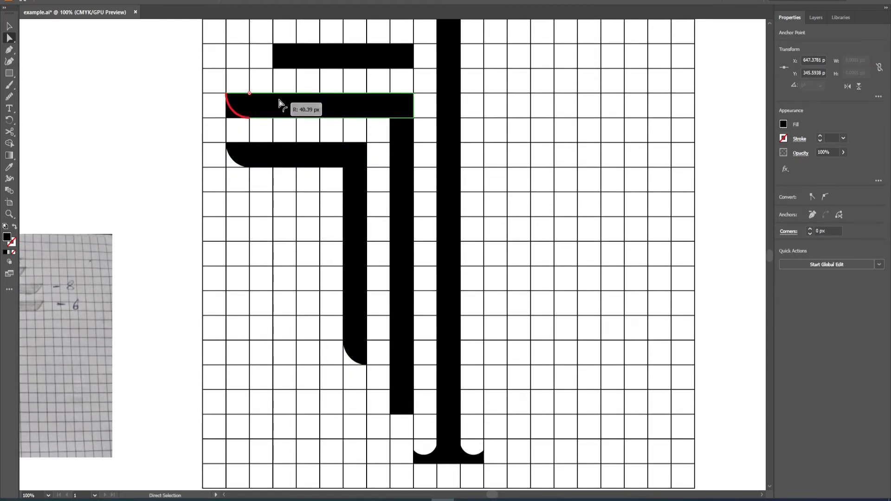
click(273, 68)
drag(280, 63, 378, 55)
Round both lower corners of the top crossbar to the full bar thickness
scroll(423, 138, up, 2)
scroll(423, 141, up, 2)
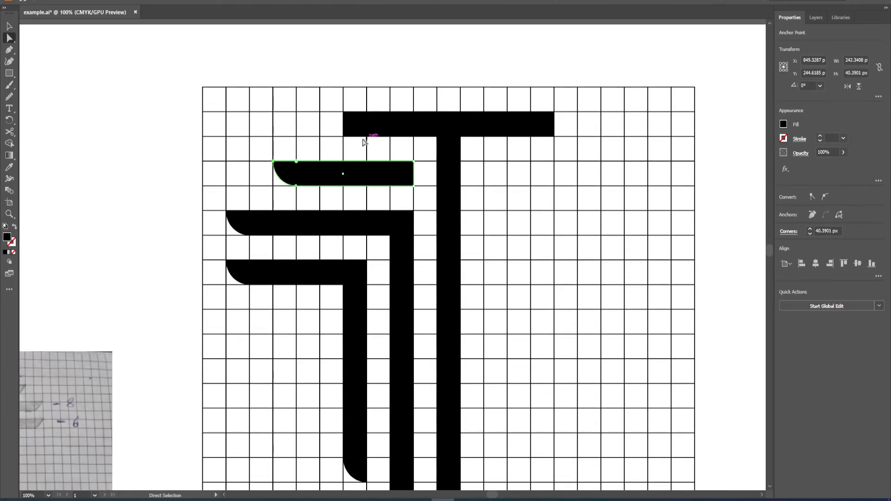
click(344, 136)
drag(348, 130, 443, 120)
click(554, 136)
drag(548, 130, 468, 116)
scroll(501, 132, down, 2)
scroll(503, 133, up, 1)
Select all the black shapes and merge the touching ones with Pathfinder Unite
key(v)
scroll(493, 169, down, 1)
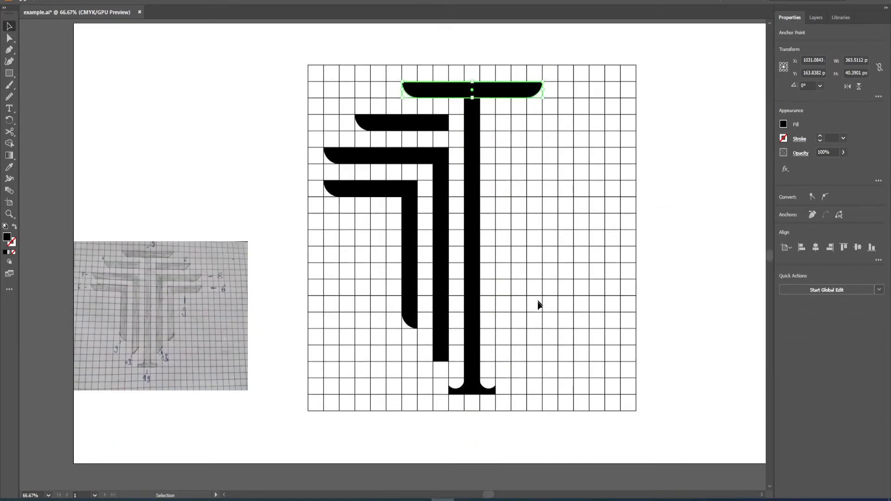
drag(351, 272, 318, 63)
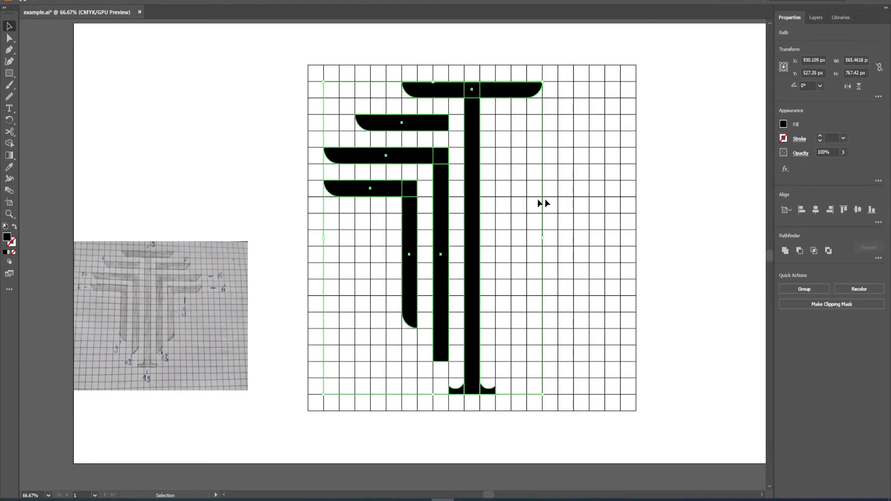
click(785, 250)
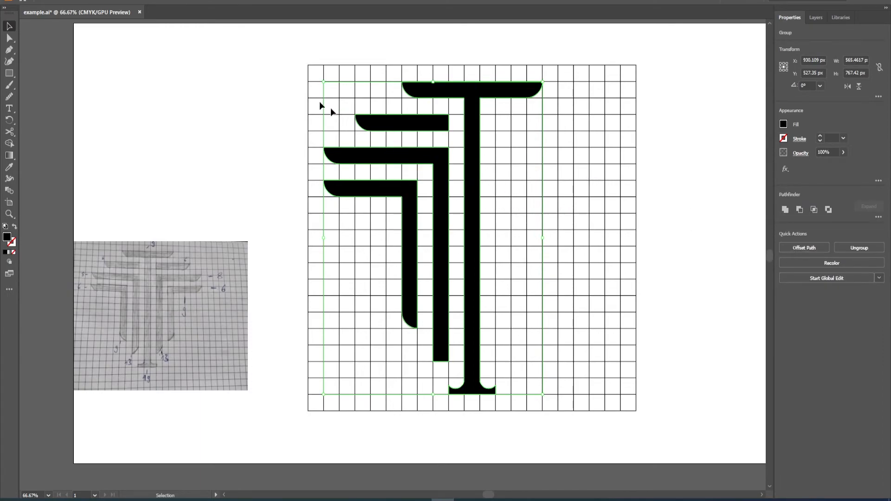
click(181, 0)
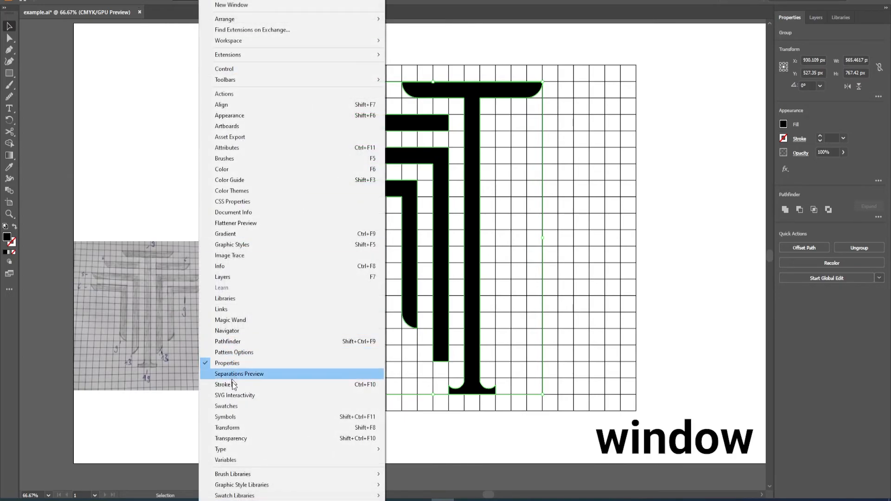
click(230, 343)
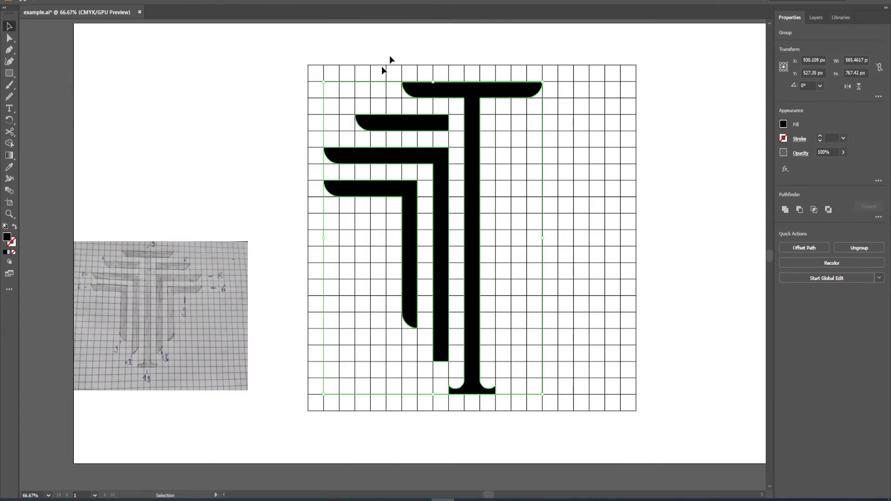
Reselect the united artwork and ungroup it into separate pieces
click(595, 251)
click(436, 214)
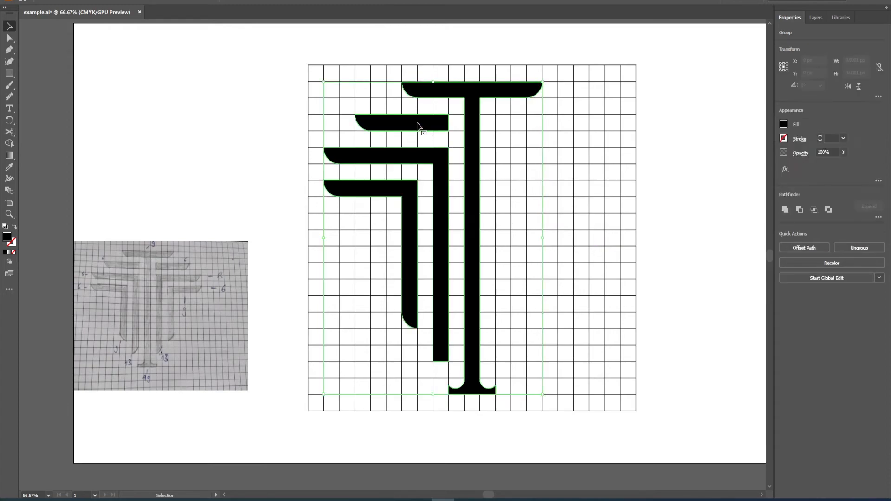
right_click(476, 210)
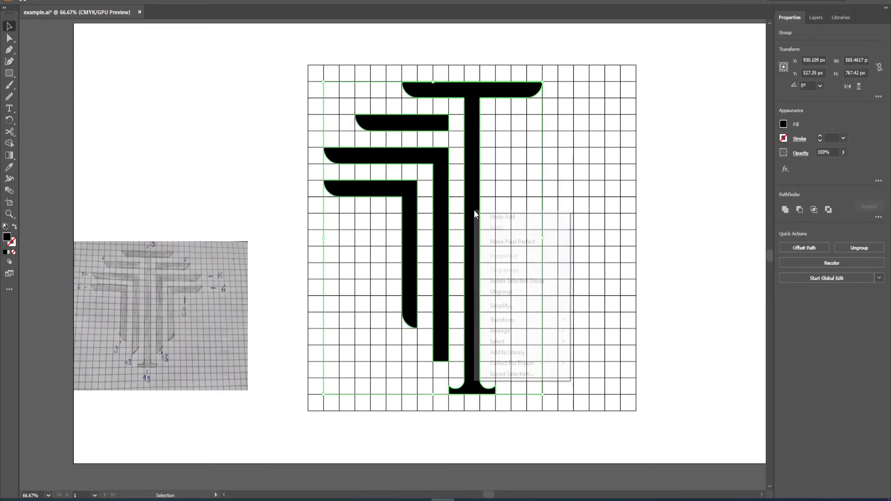
click(514, 292)
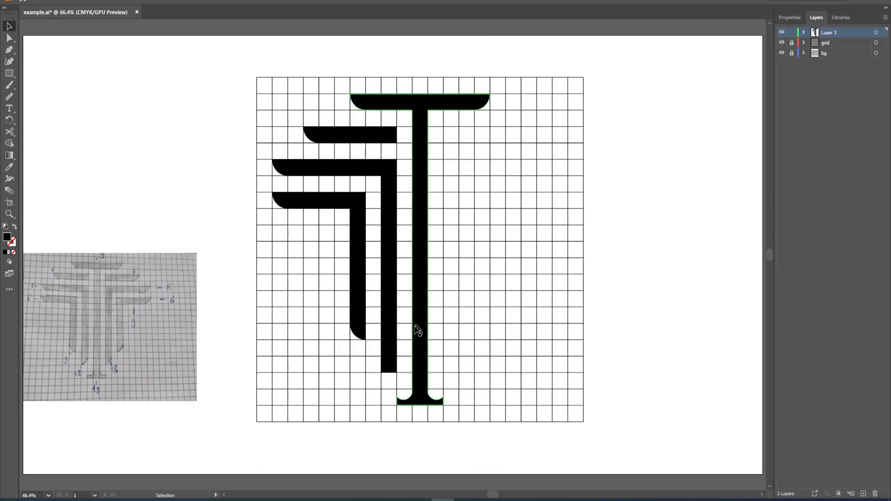
Round the lower-right corner of the longer L-shaped bar's vertical leg beside the stem and deselect it
click(399, 372)
click(7, 43)
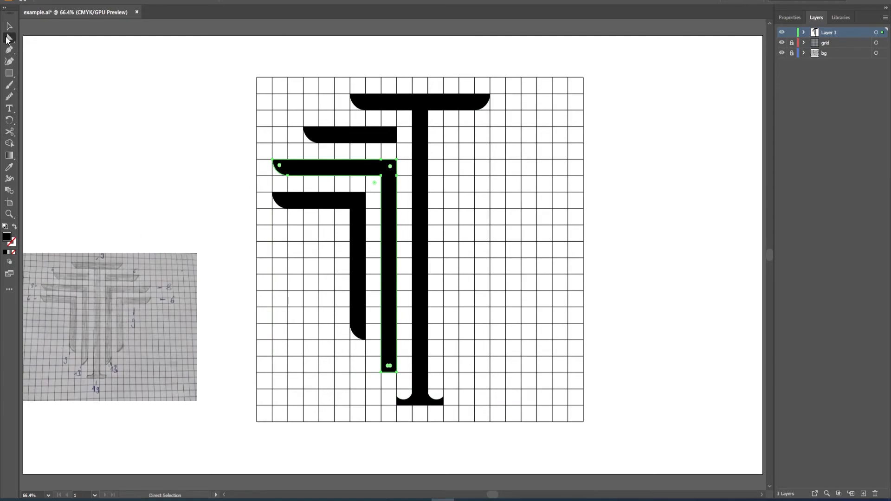
click(391, 380)
click(397, 372)
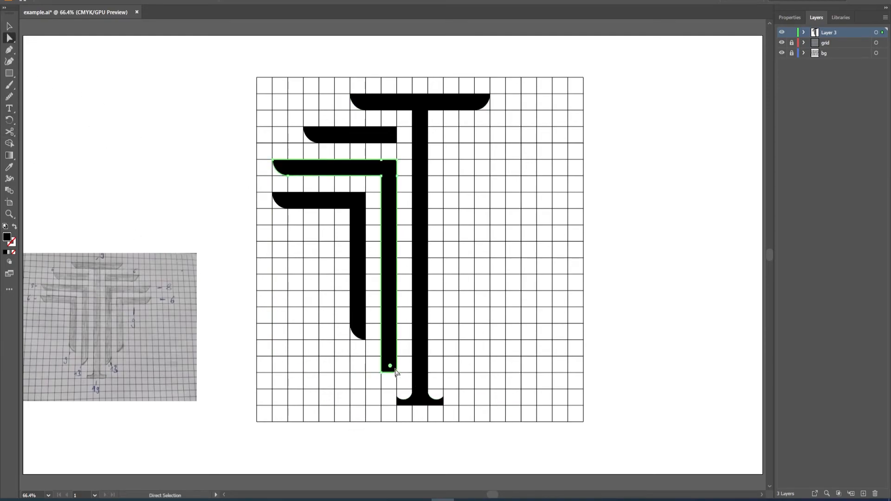
drag(390, 366, 355, 366)
click(338, 446)
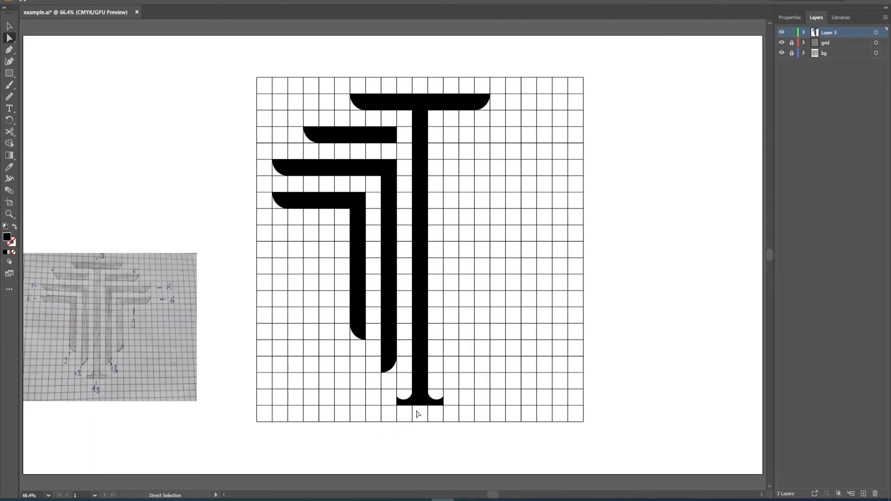
Copy the short bar and both L-shaped bars horizontally to the other side, one grid cell away from the stem
click(9, 26)
click(385, 142)
click(450, 121)
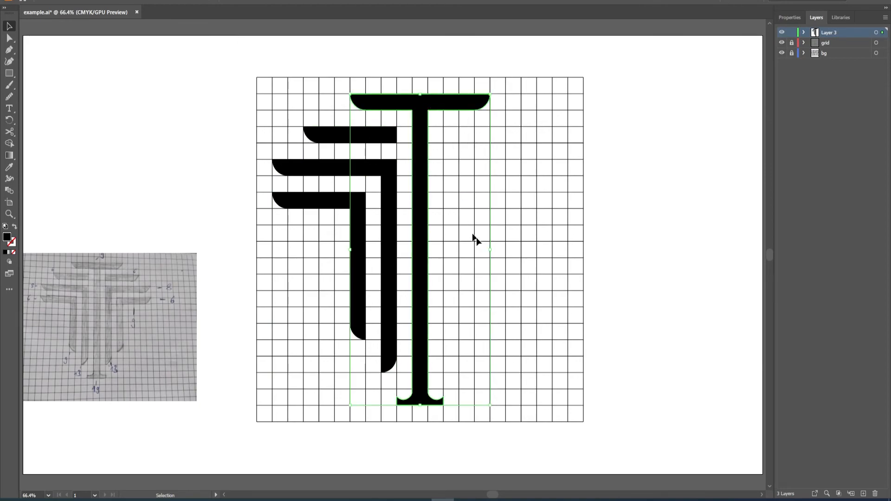
click(388, 346)
shift+click(360, 320)
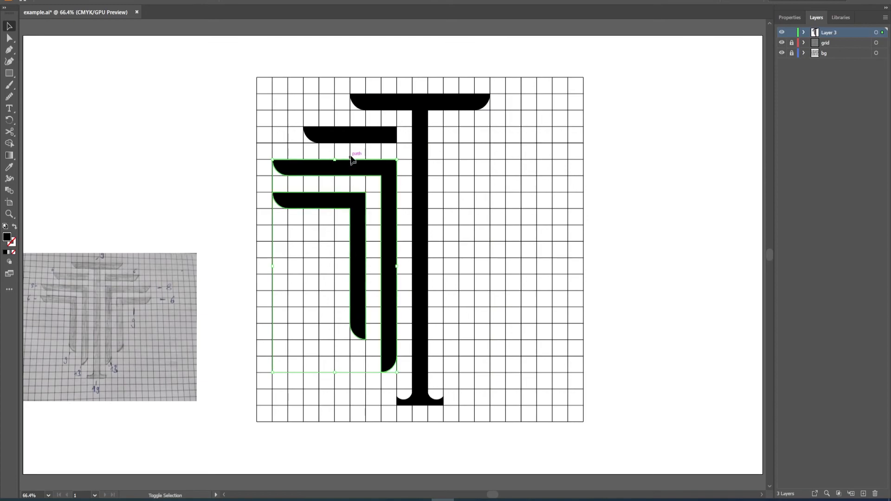
shift+click(351, 138)
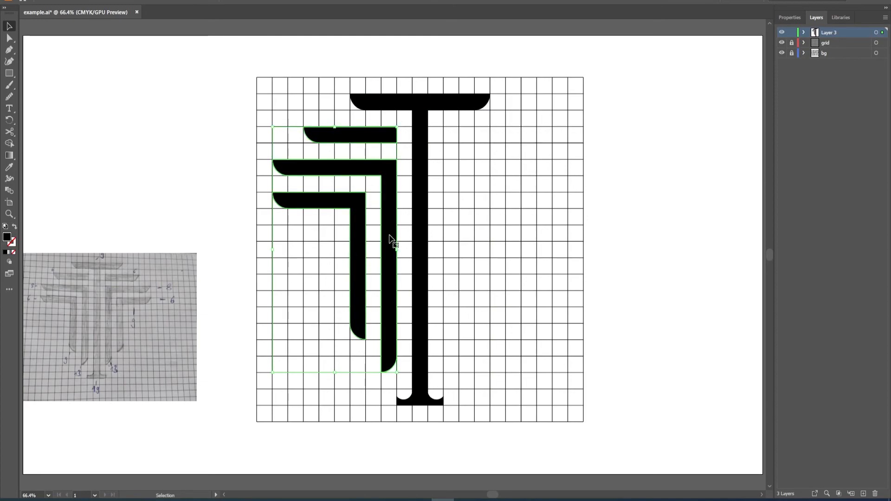
drag(391, 238, 562, 251)
click(638, 241)
Reflect the three copied bars across the vertical axis and deselect them
click(564, 297)
shift+click(534, 140)
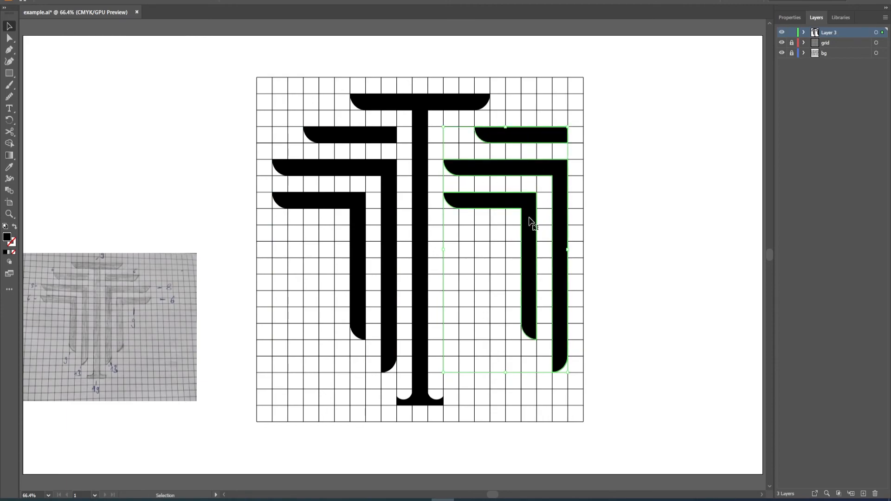
right_click(532, 238)
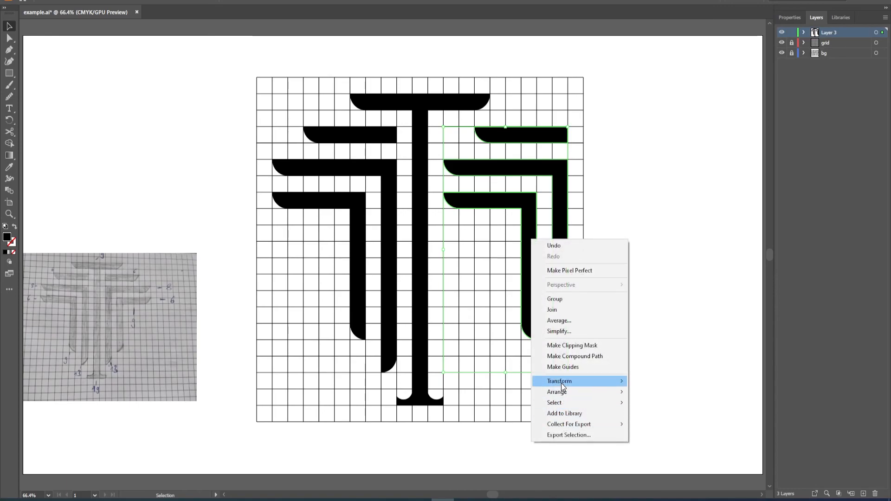
mouse_move(561, 382)
click(662, 416)
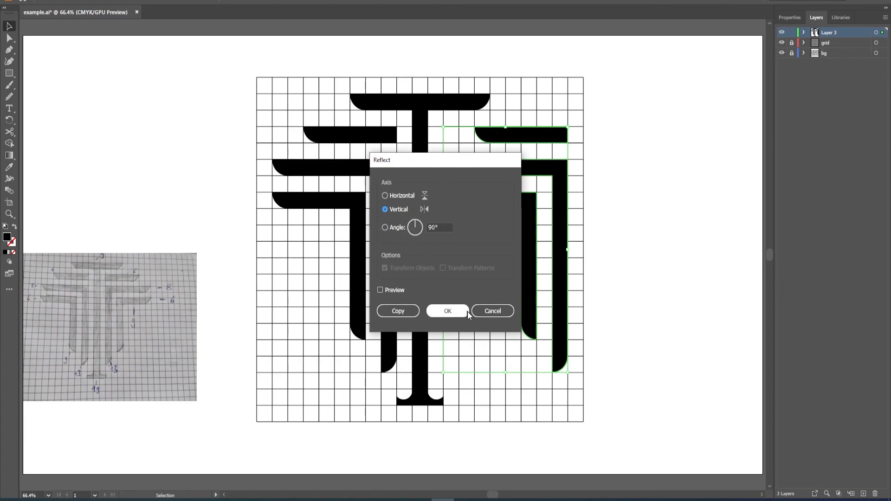
click(445, 312)
click(608, 251)
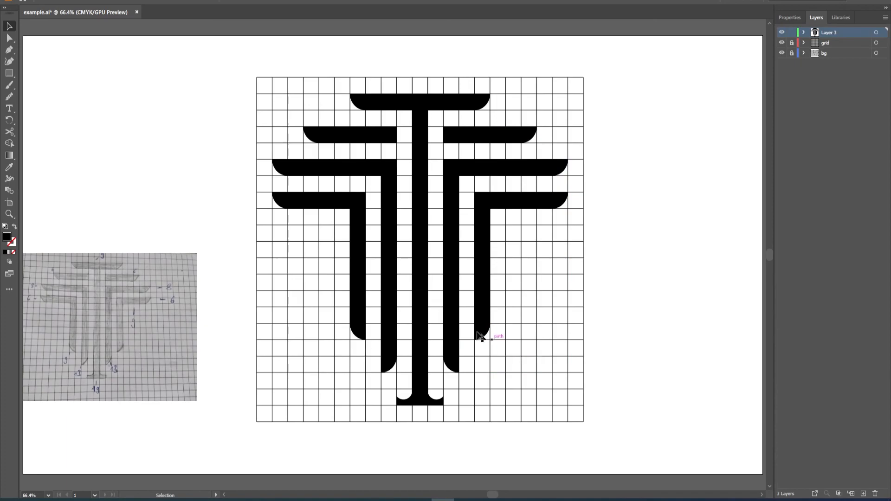
Hide the grid layer to show the finished logo without grid lines
key(ctrl+minus)
key(ctrl+plus)
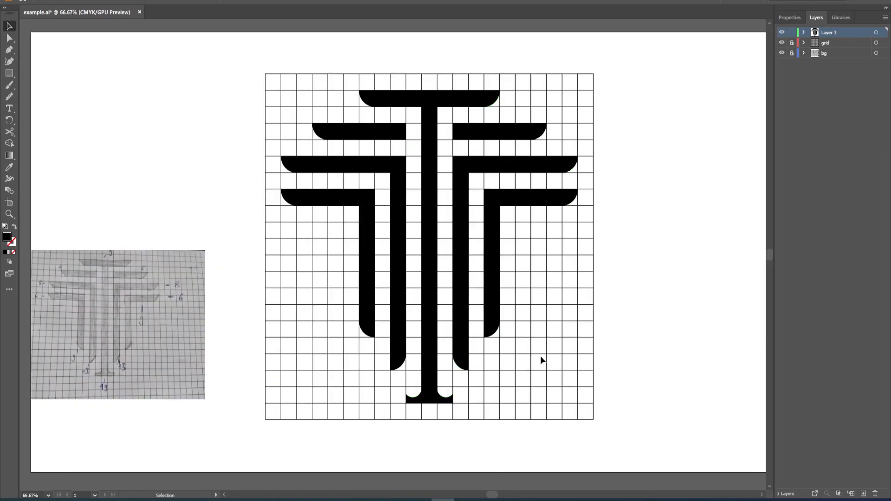
click(782, 43)
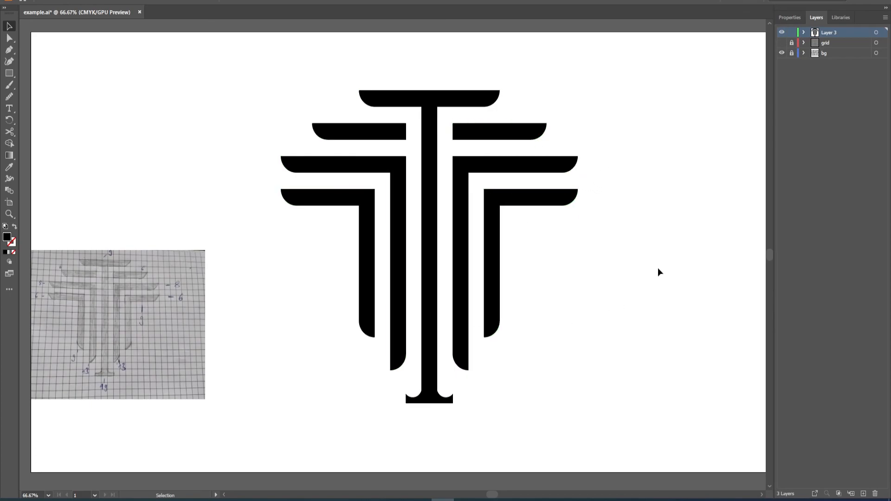
key(ctrl+space)
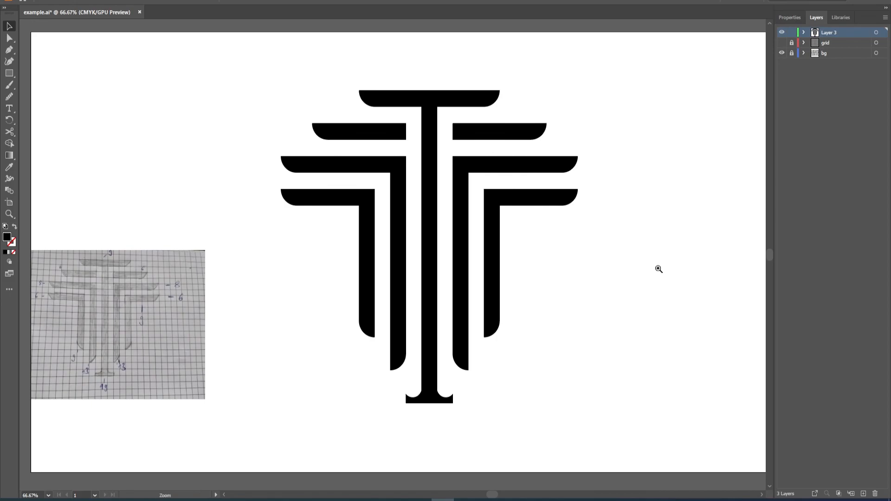